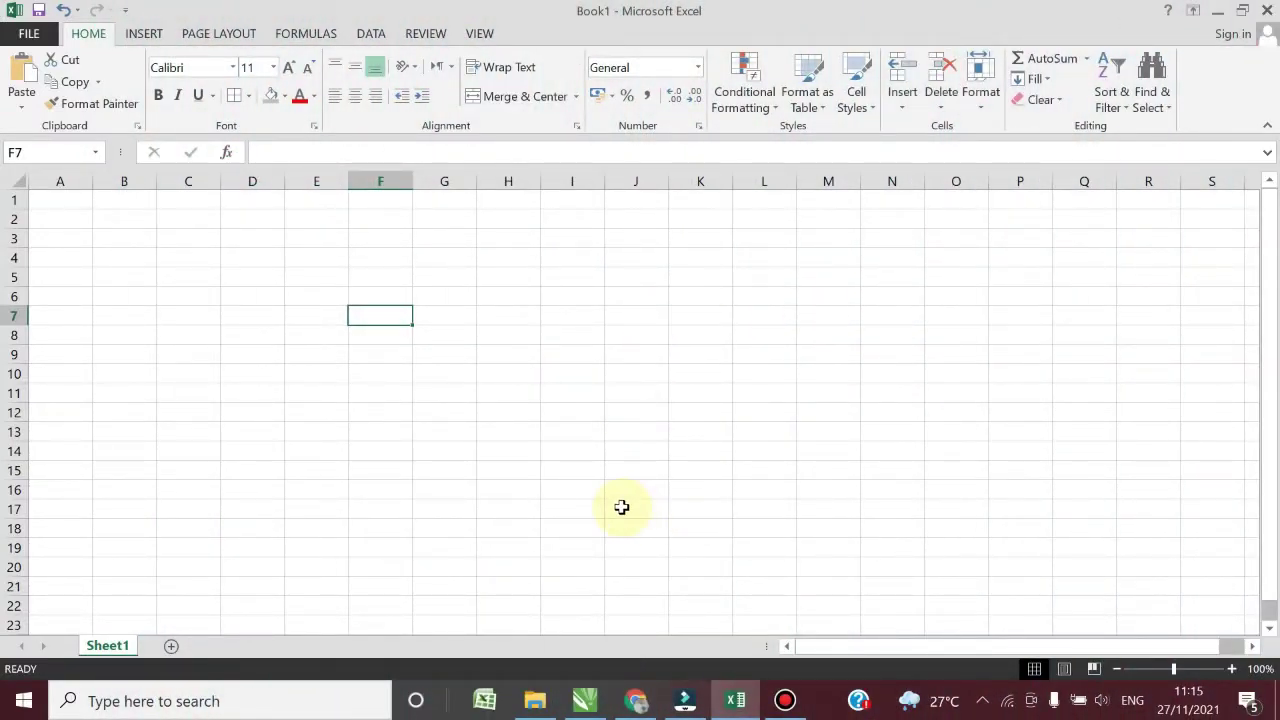
# - Switch between the YouTube channel page and the blank Excel workbook
pyautogui.click(636, 700)
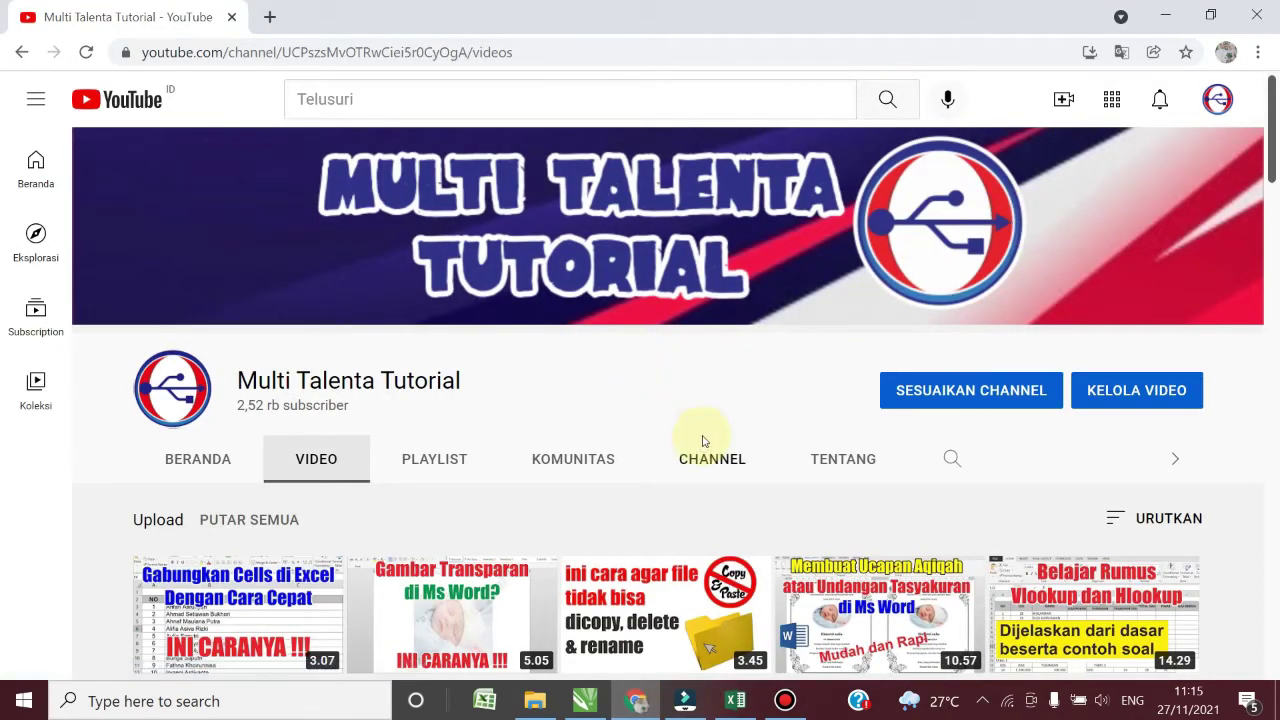
pyautogui.click(736, 700)
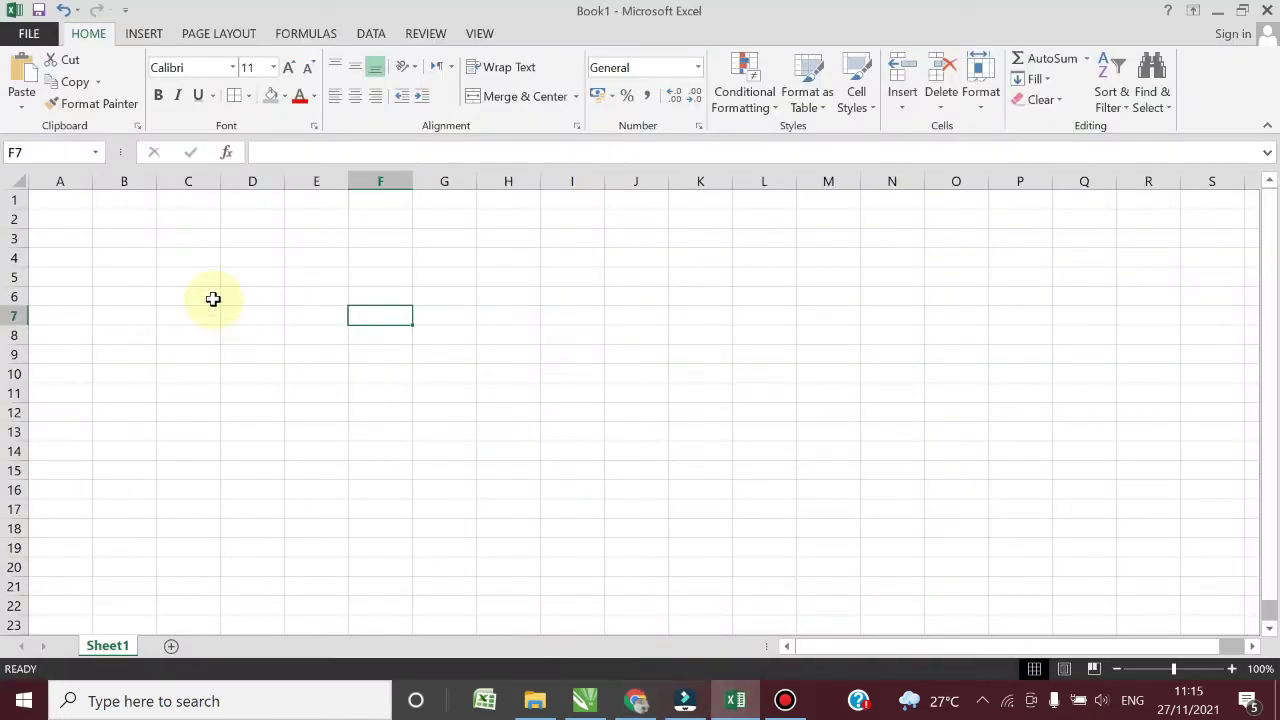
pyautogui.click(213, 299)
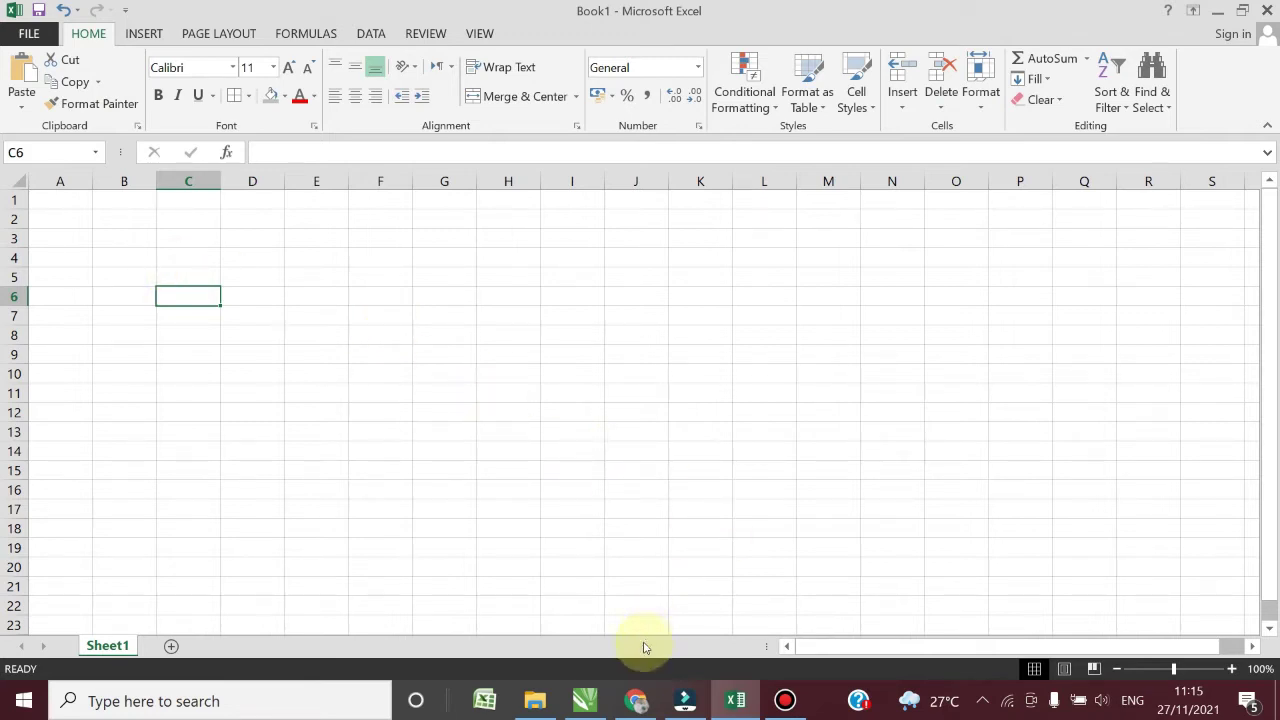
pyautogui.click(634, 702)
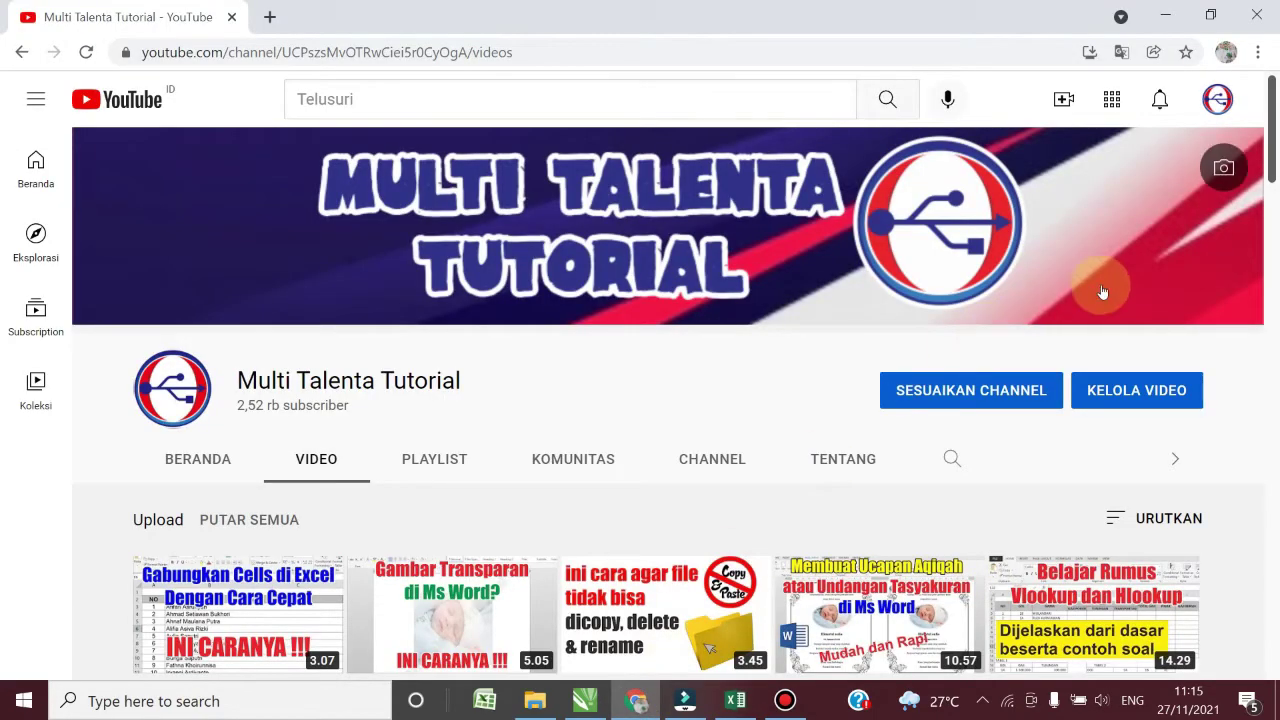
pyautogui.moveTo(1277, 127); pyautogui.dragTo(1260, 509)
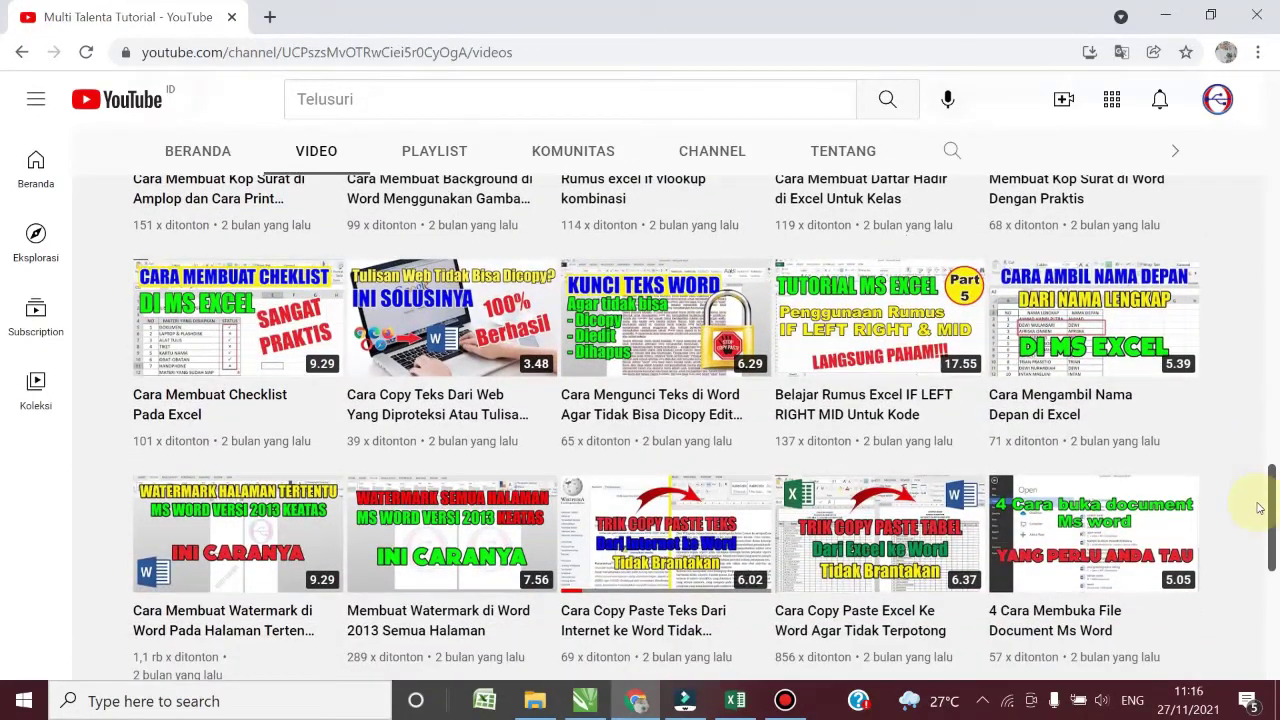
pyautogui.click(740, 700)
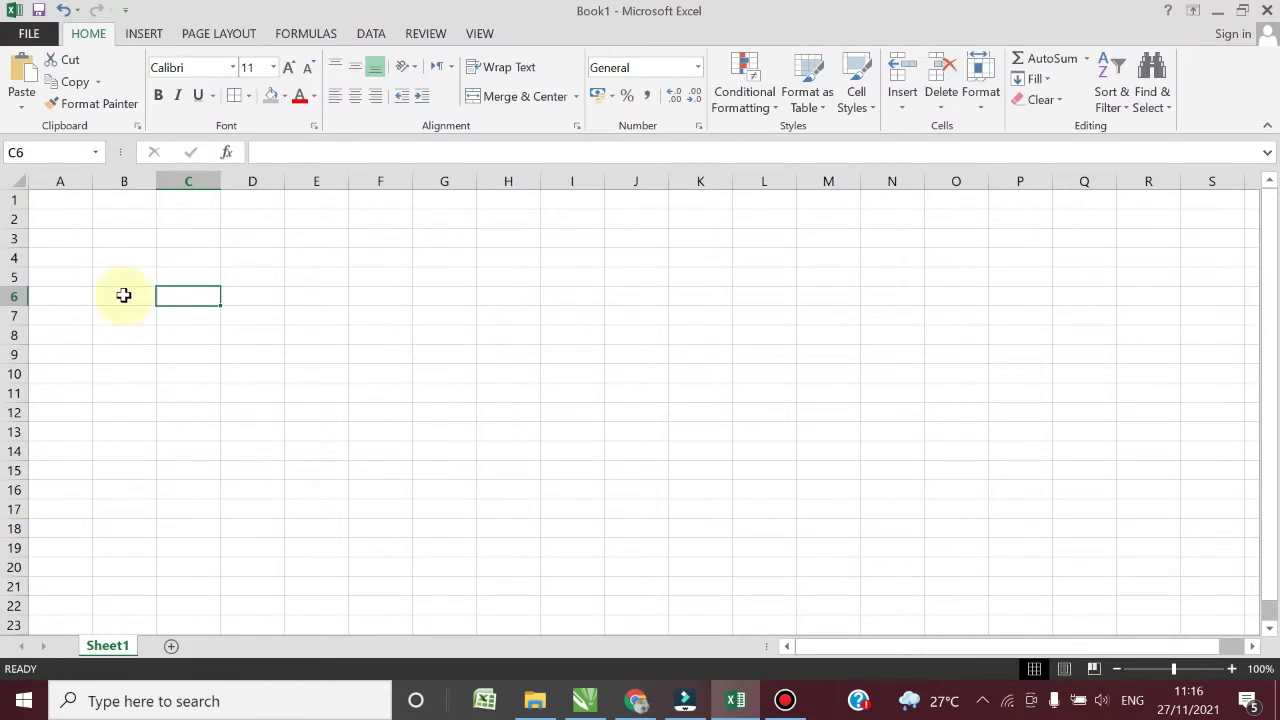
# - Enter the heading ANGKA in A3 with 5,5, 4,25 and 7,75 below it
pyautogui.click(70, 242)
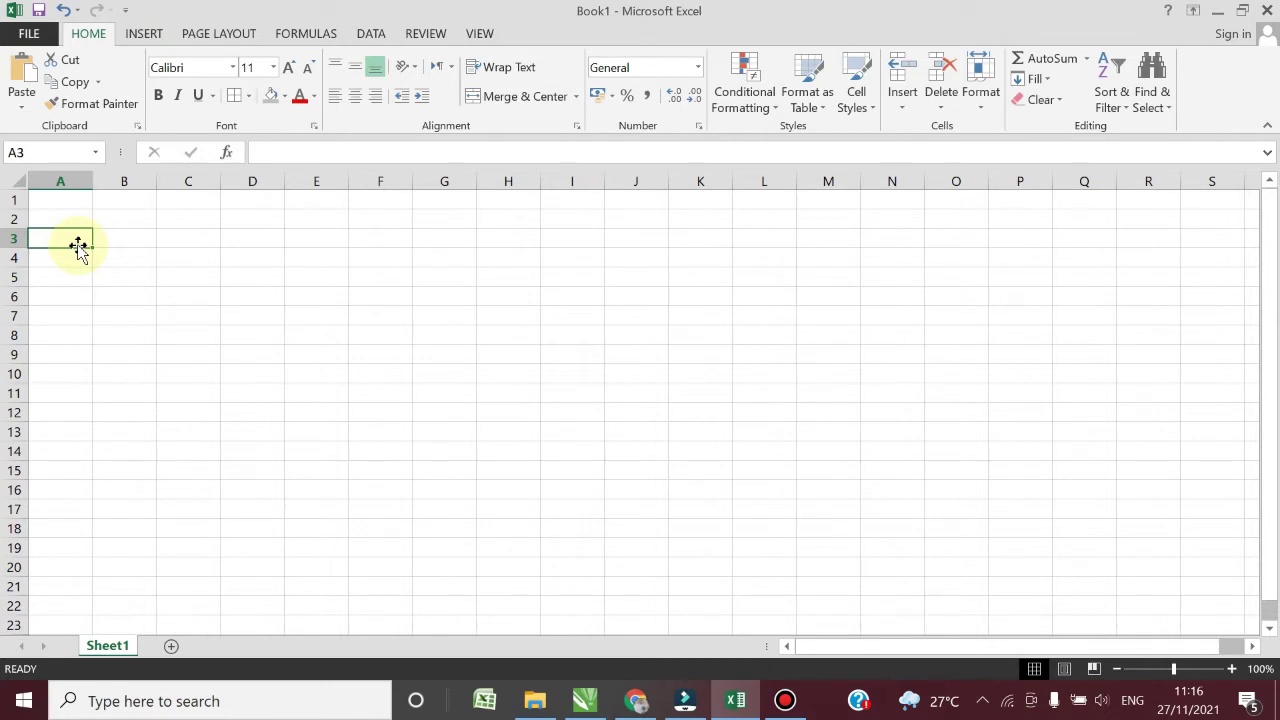
pyautogui.write('ANGKA')
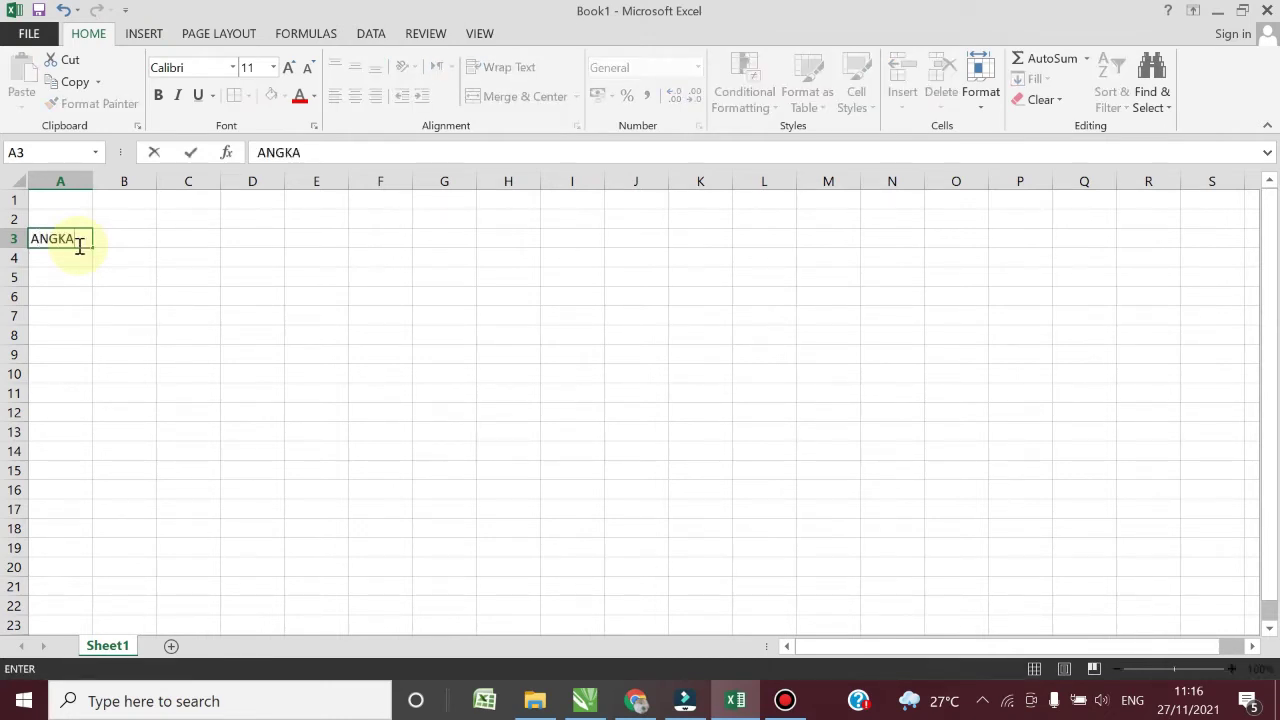
pyautogui.press('Return')
pyautogui.write('5,5')
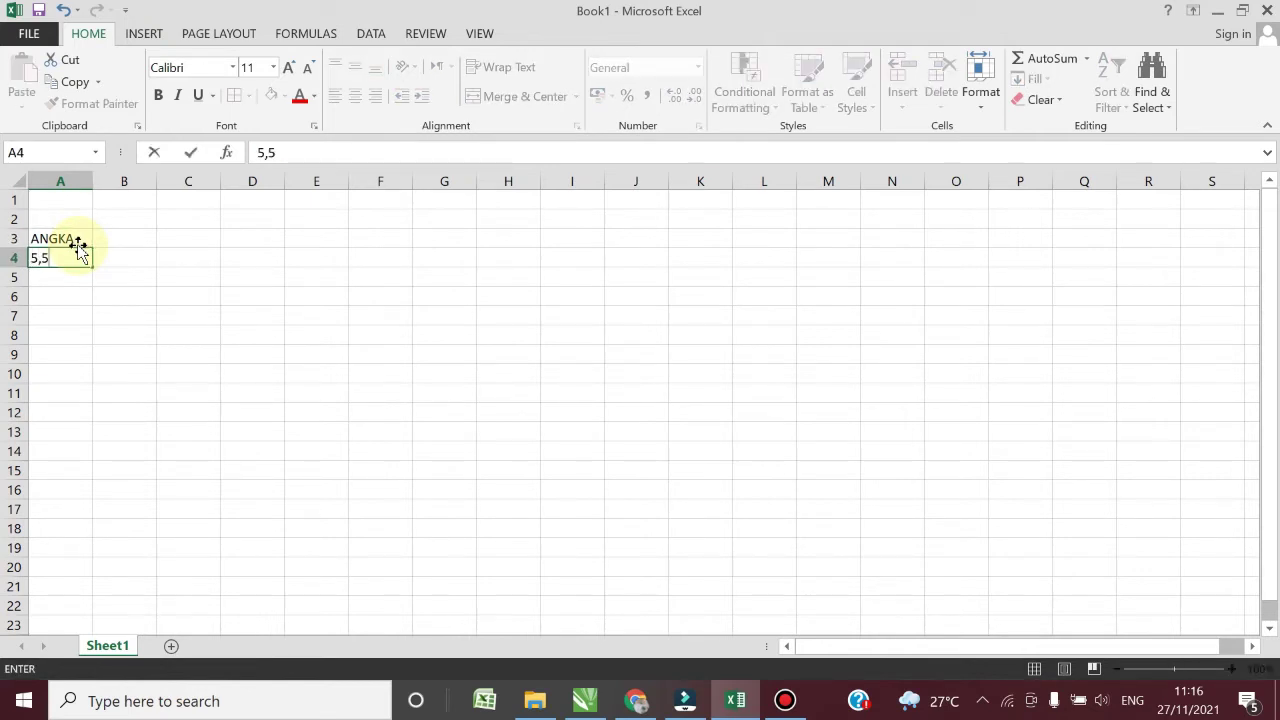
pyautogui.press('Return')
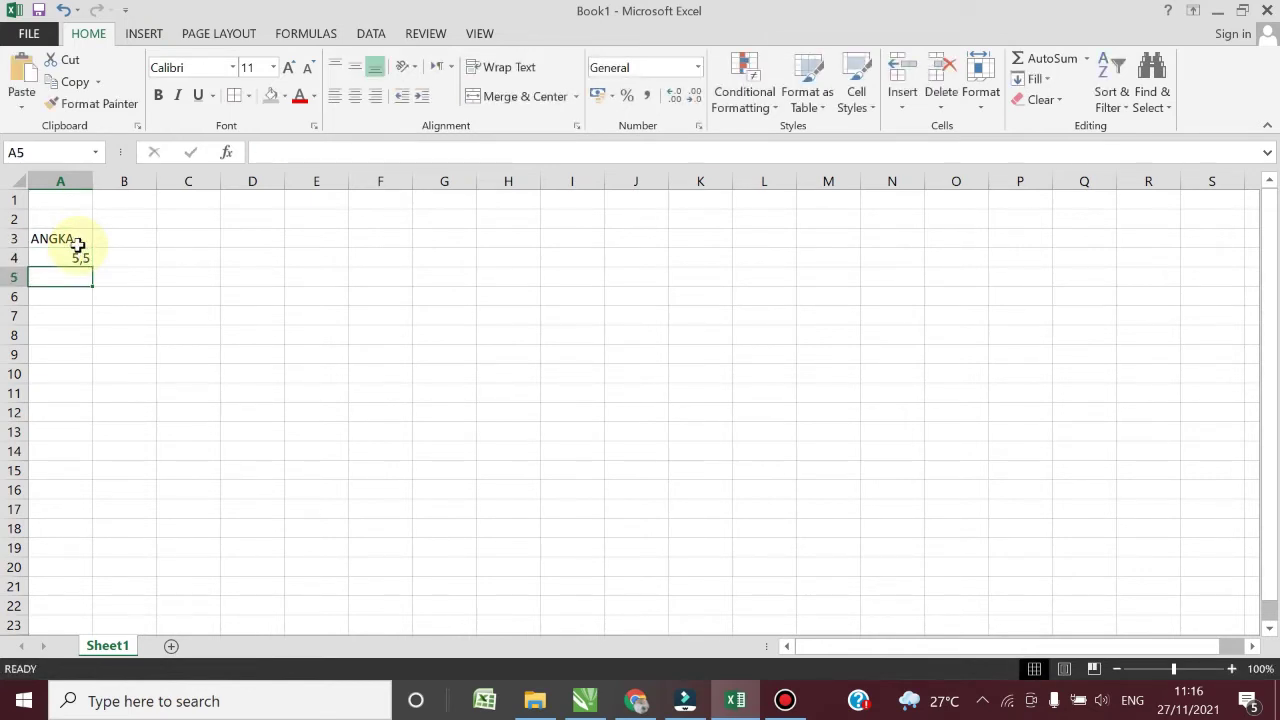
pyautogui.write('4,25')
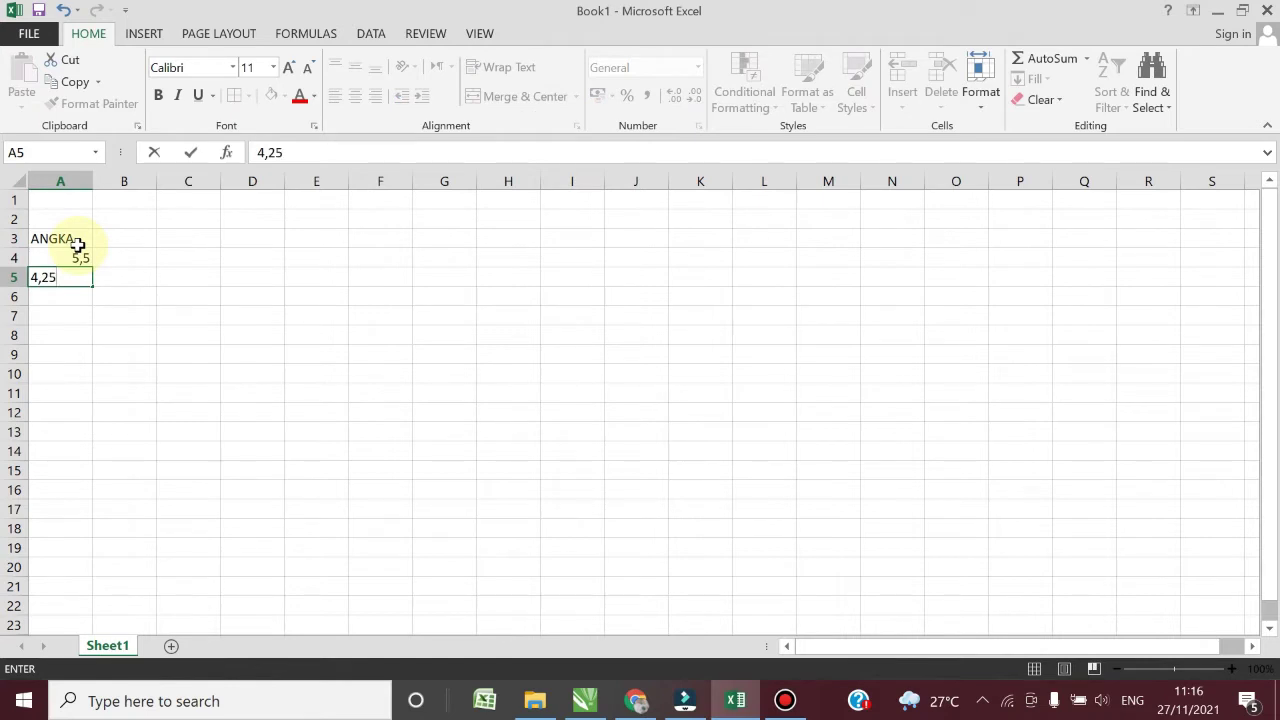
pyautogui.press('Return')
pyautogui.write('7,75')
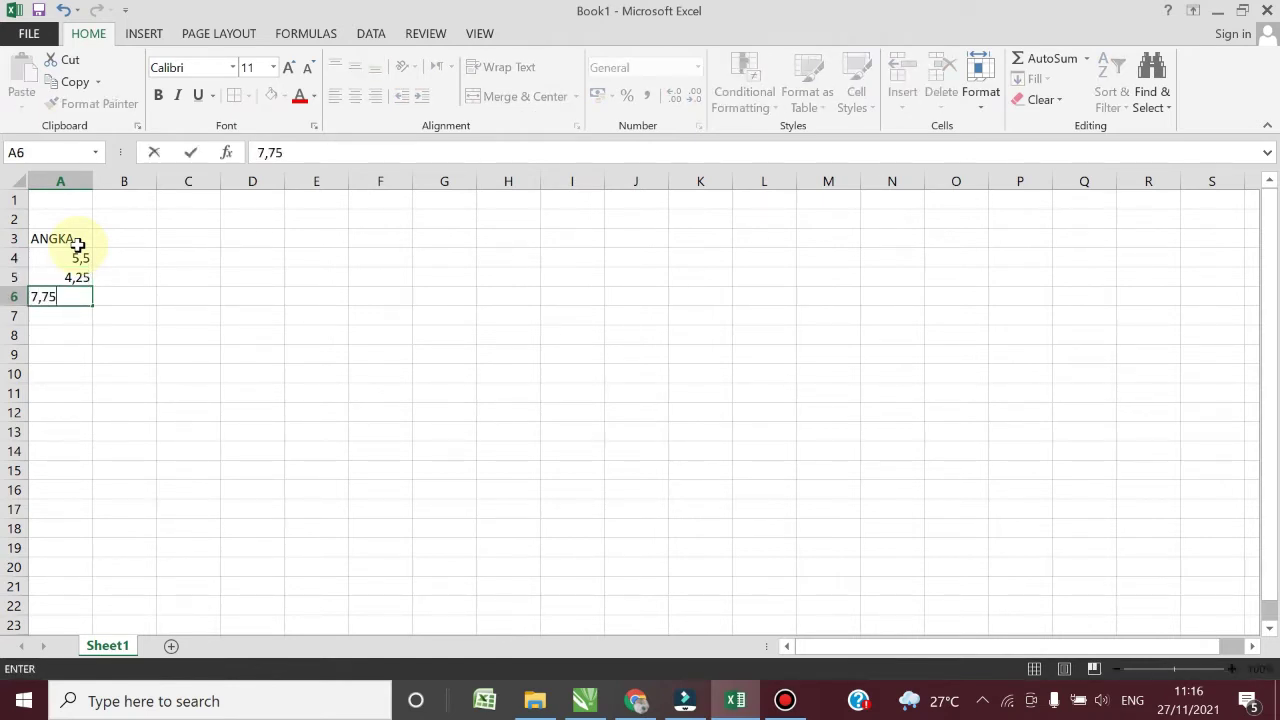
pyautogui.press('Return')
# - Enter 6,2, 8,3, 9,5, 7,25 and 6,45 in A7:A11
pyautogui.write('6,2')
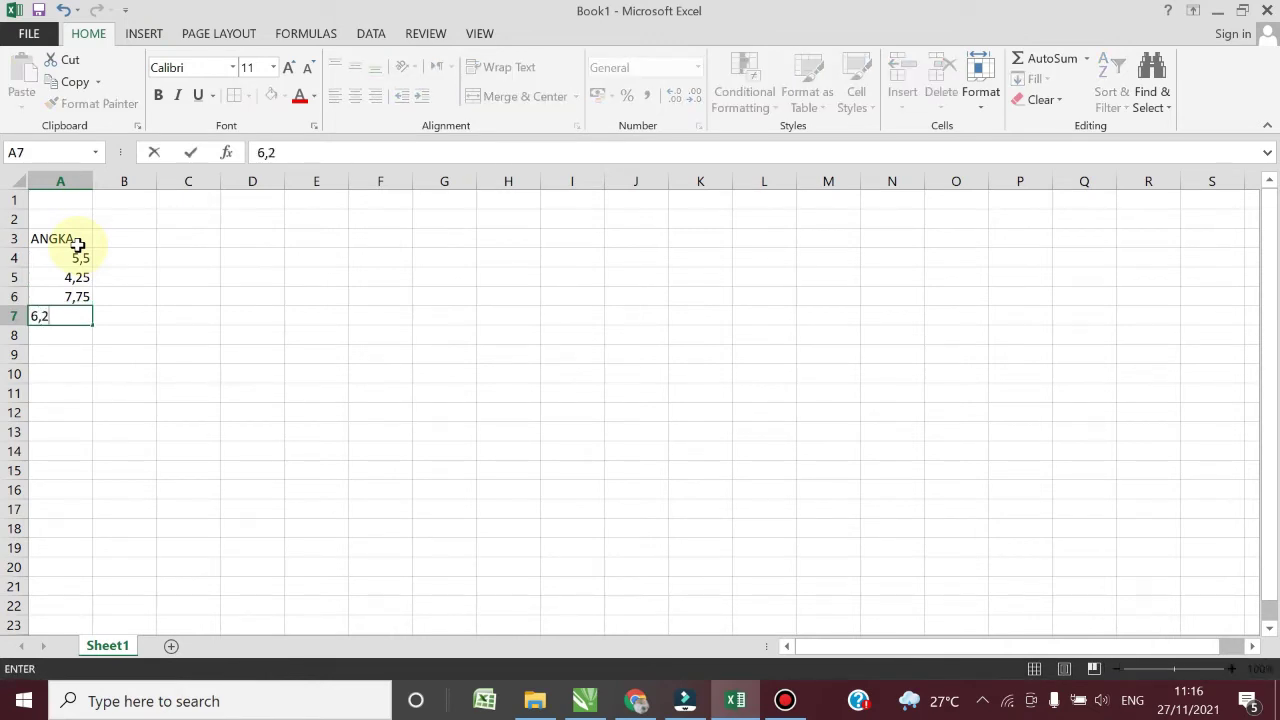
pyautogui.press('Return')
pyautogui.write('8,3')
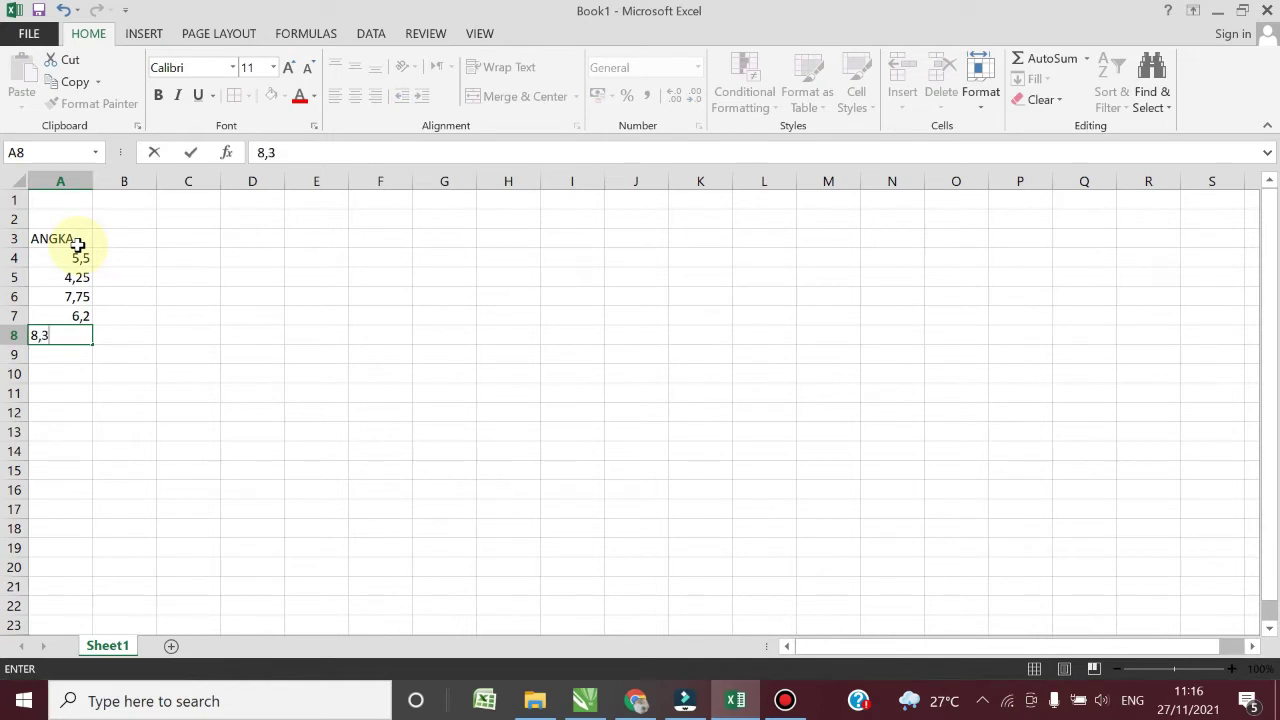
pyautogui.press('Return')
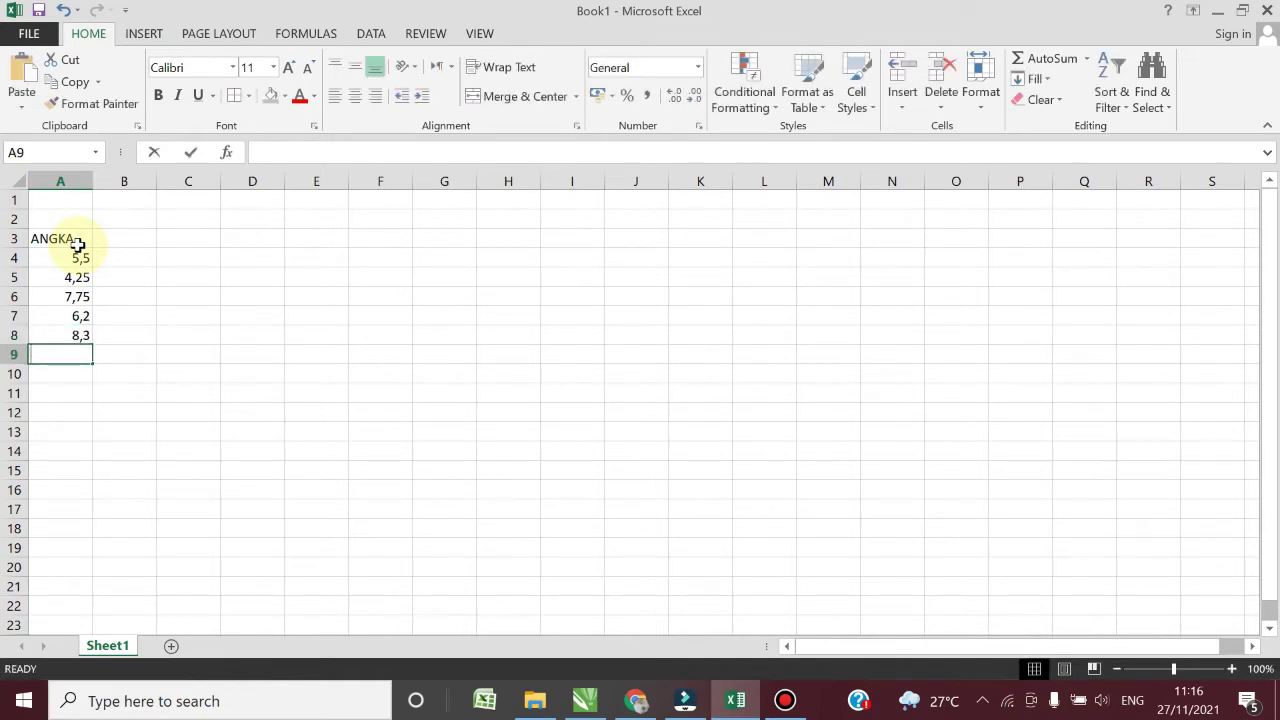
pyautogui.write('9,5')
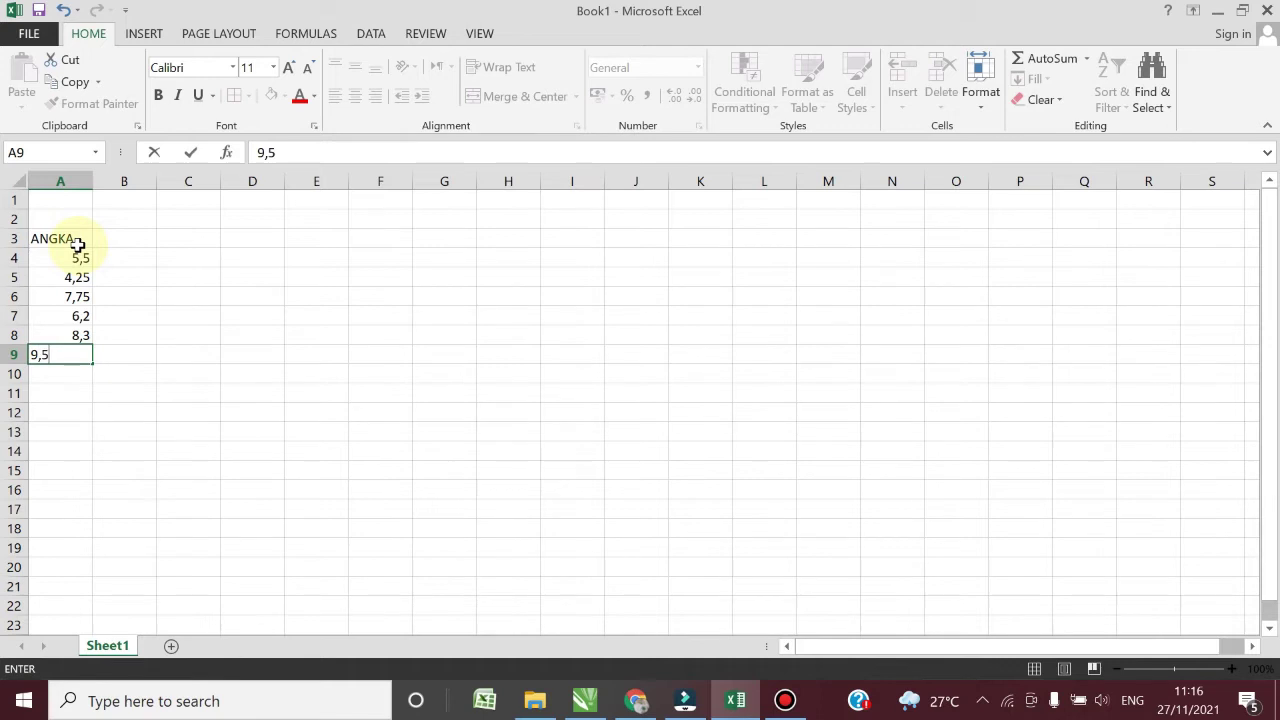
pyautogui.press('Return')
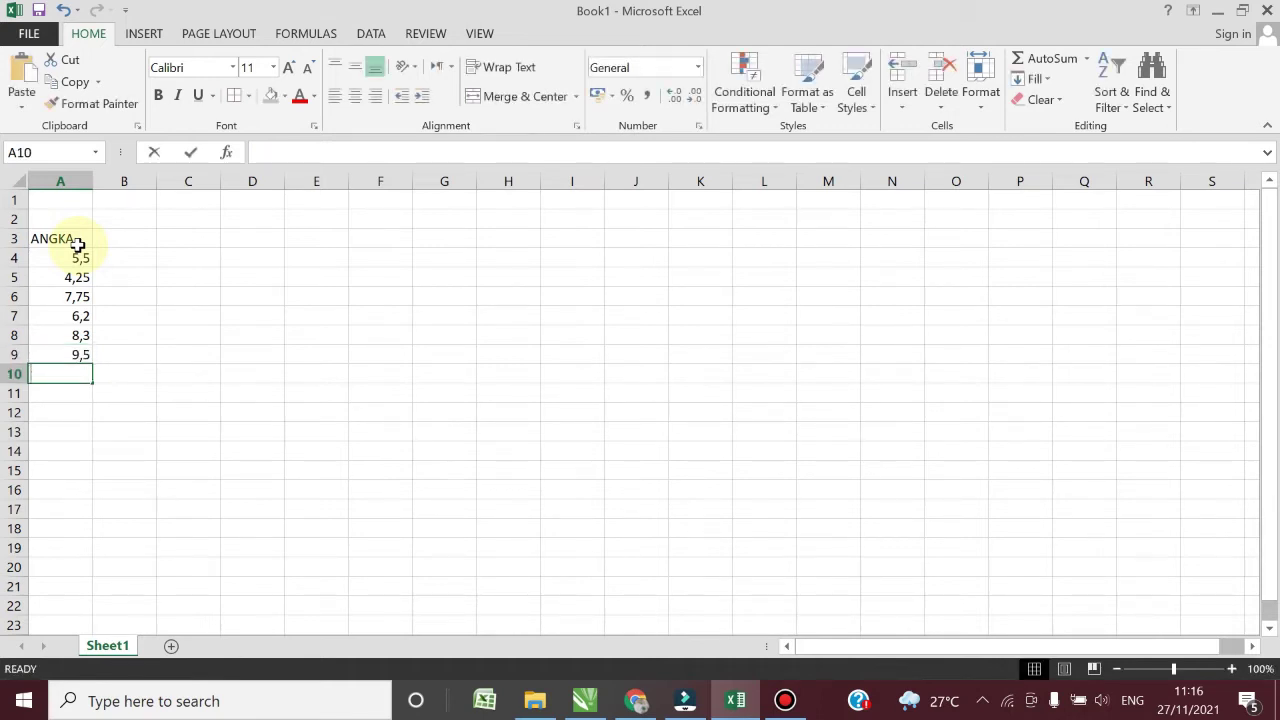
pyautogui.write('7,25')
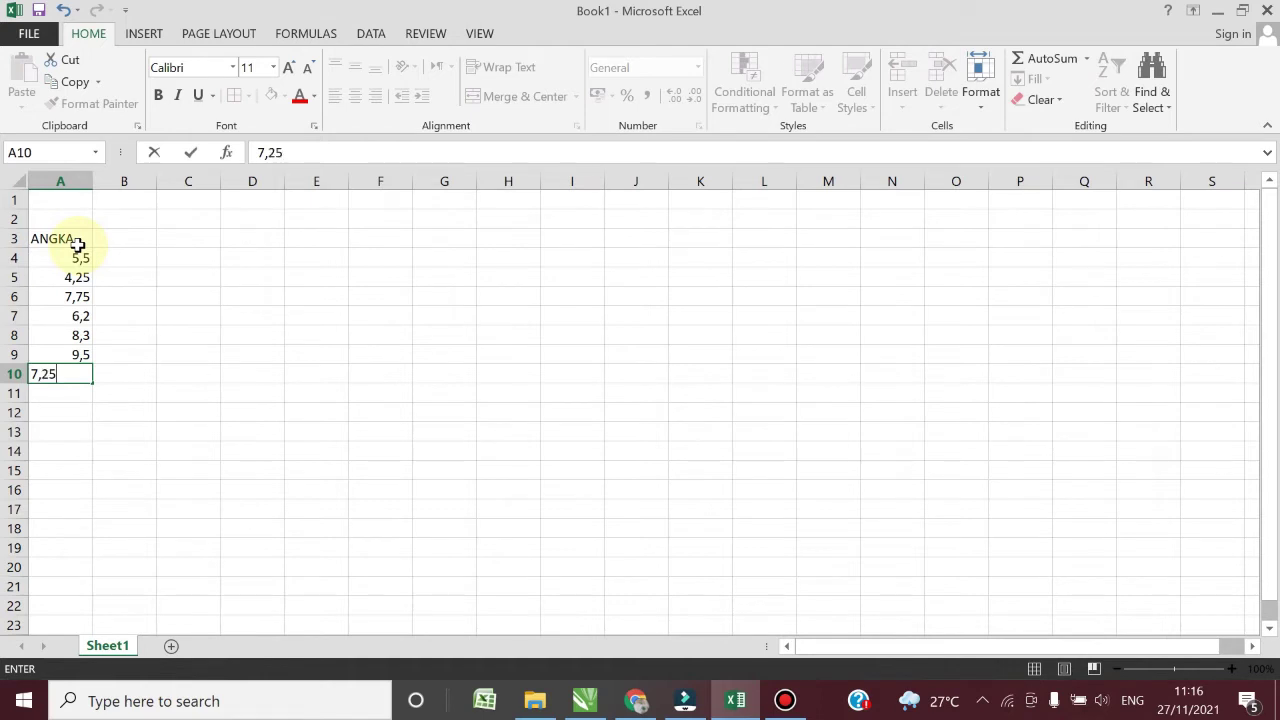
pyautogui.press('Return')
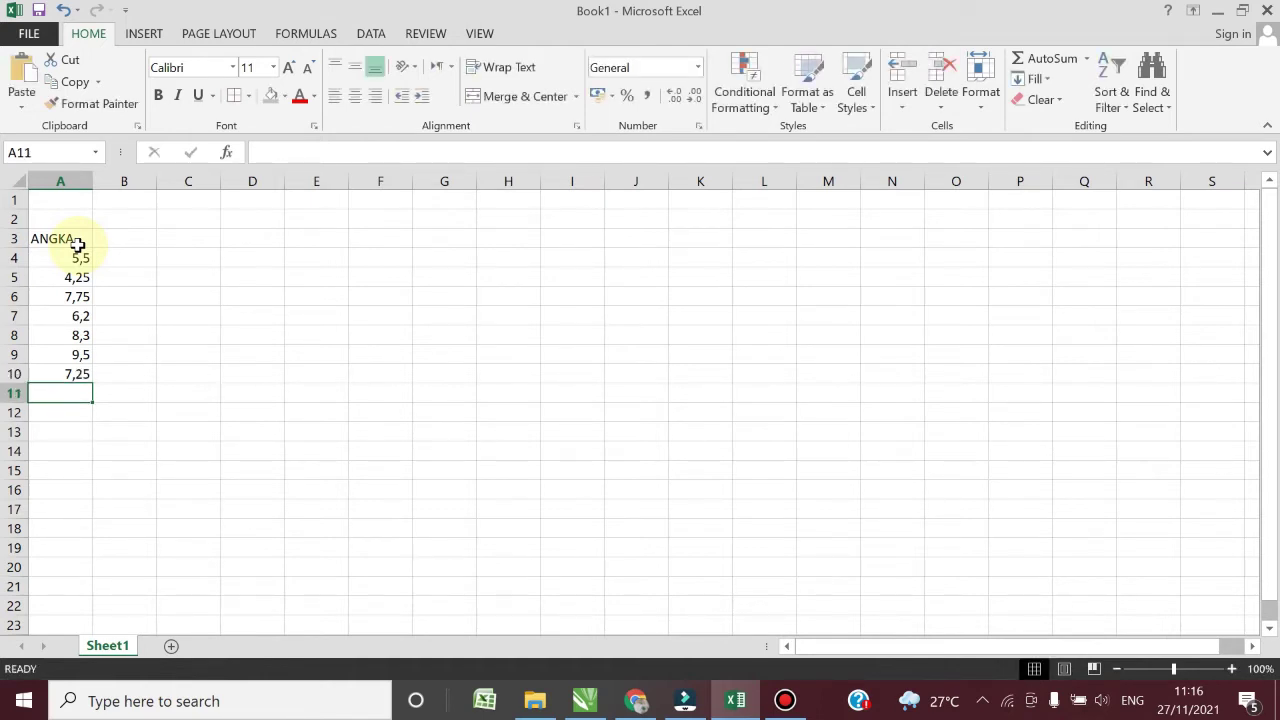
pyautogui.write('6,45')
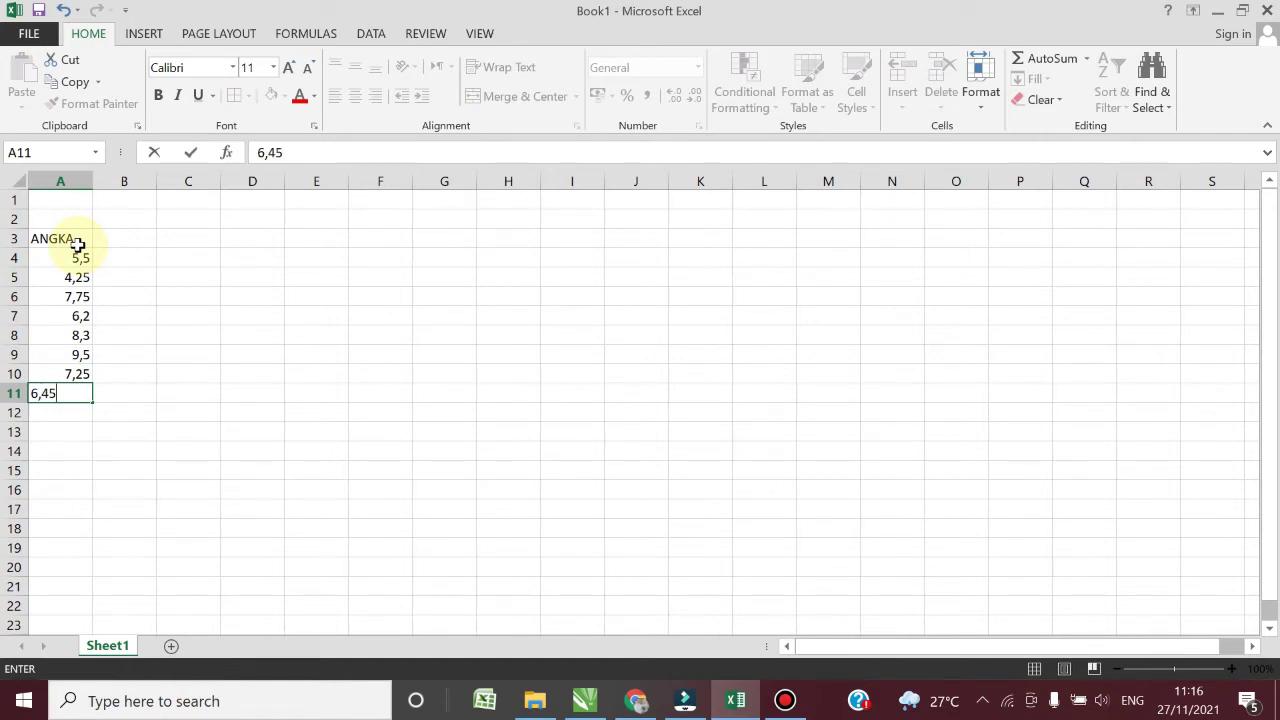
pyautogui.press('Return')
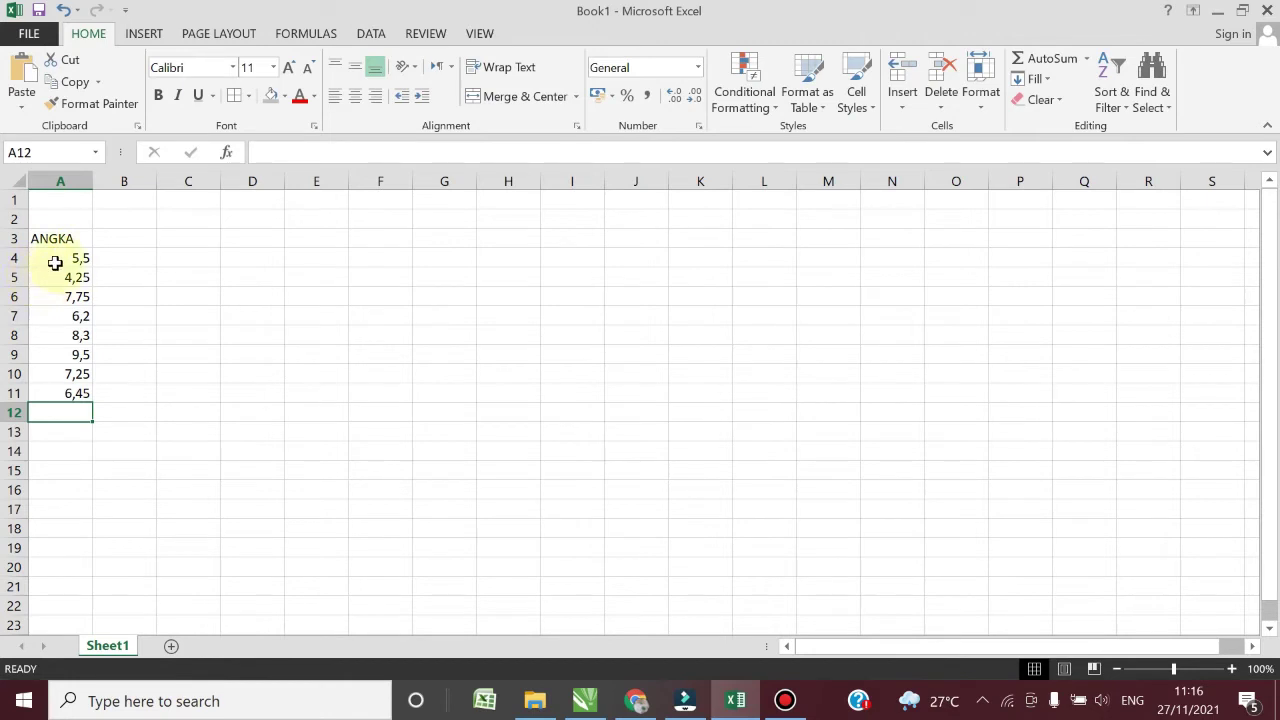
# - Apply the Fraction number format to A4:A11, showing values like 5 1/2 and 4 1/4
pyautogui.moveTo(57, 259); pyautogui.dragTo(63, 393)
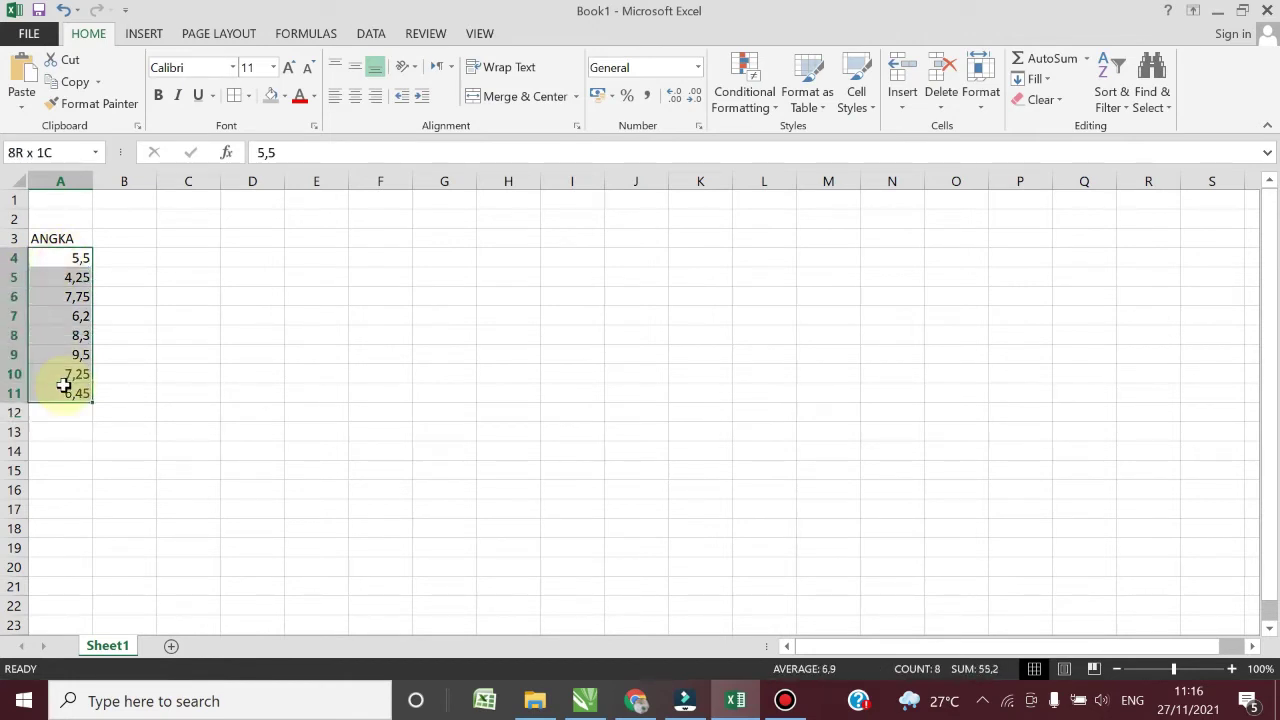
pyautogui.click(241, 301)
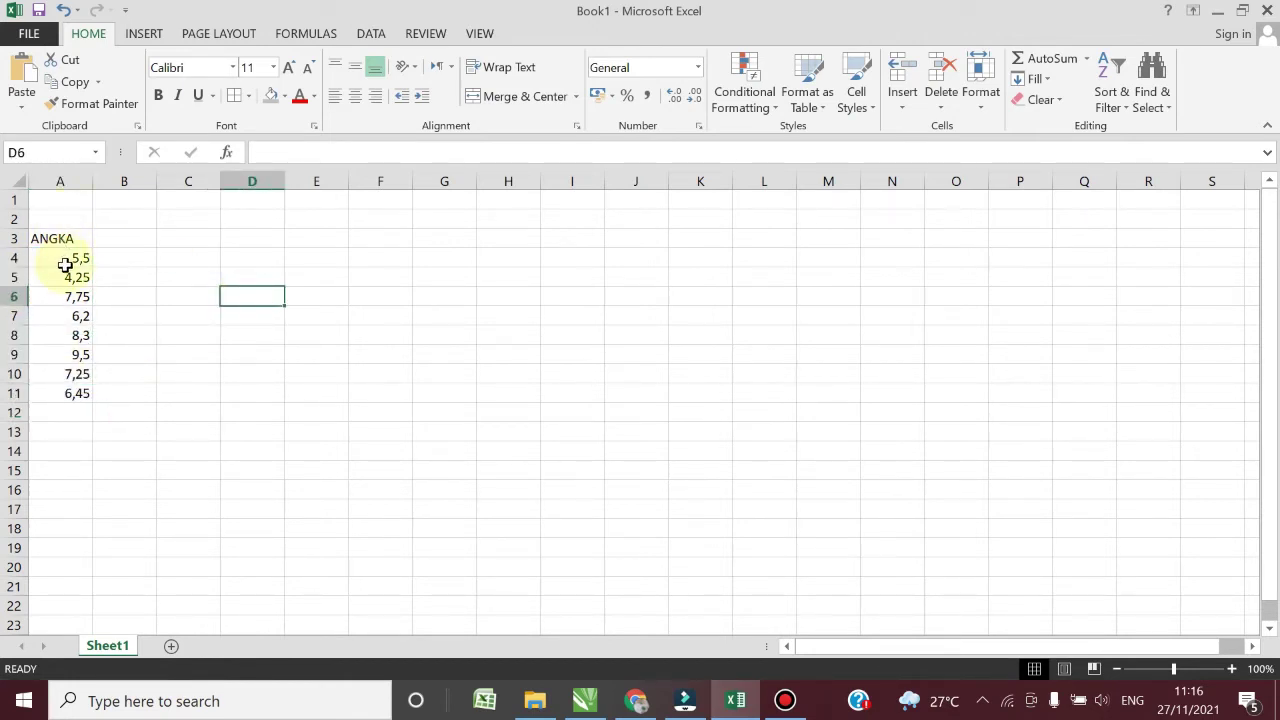
pyautogui.moveTo(68, 257); pyautogui.dragTo(68, 393)
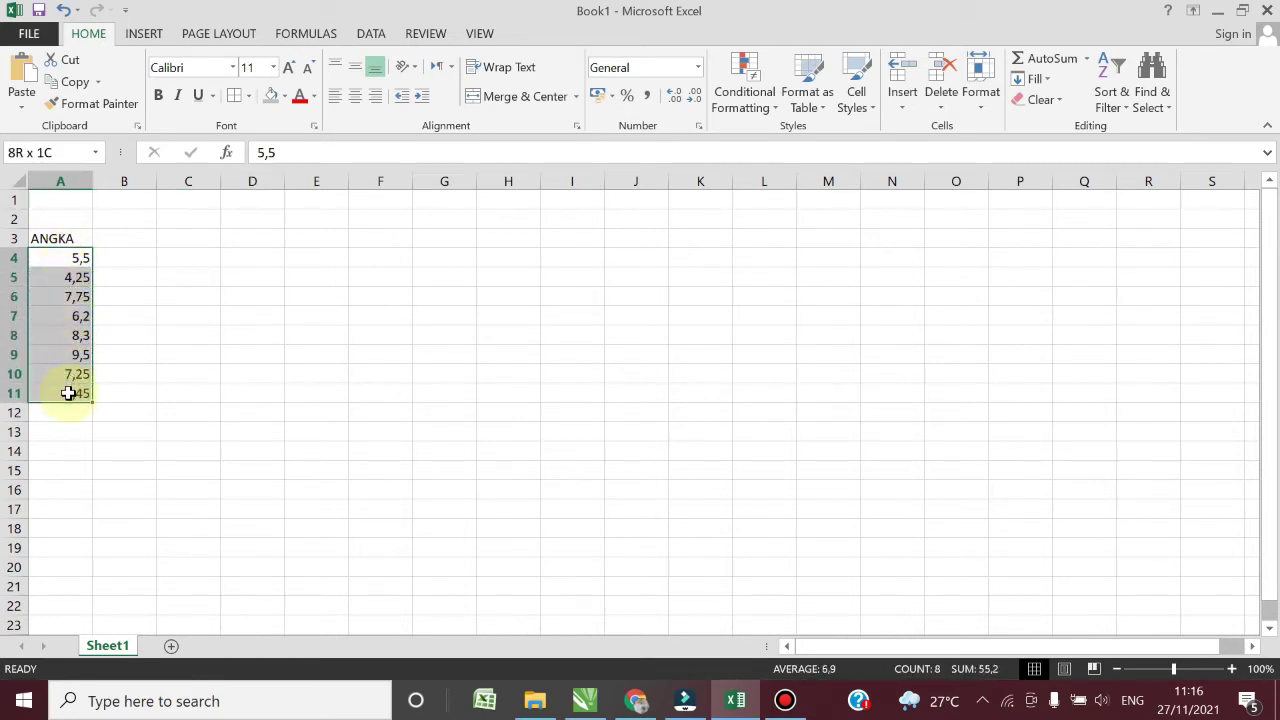
pyautogui.click(85, 34)
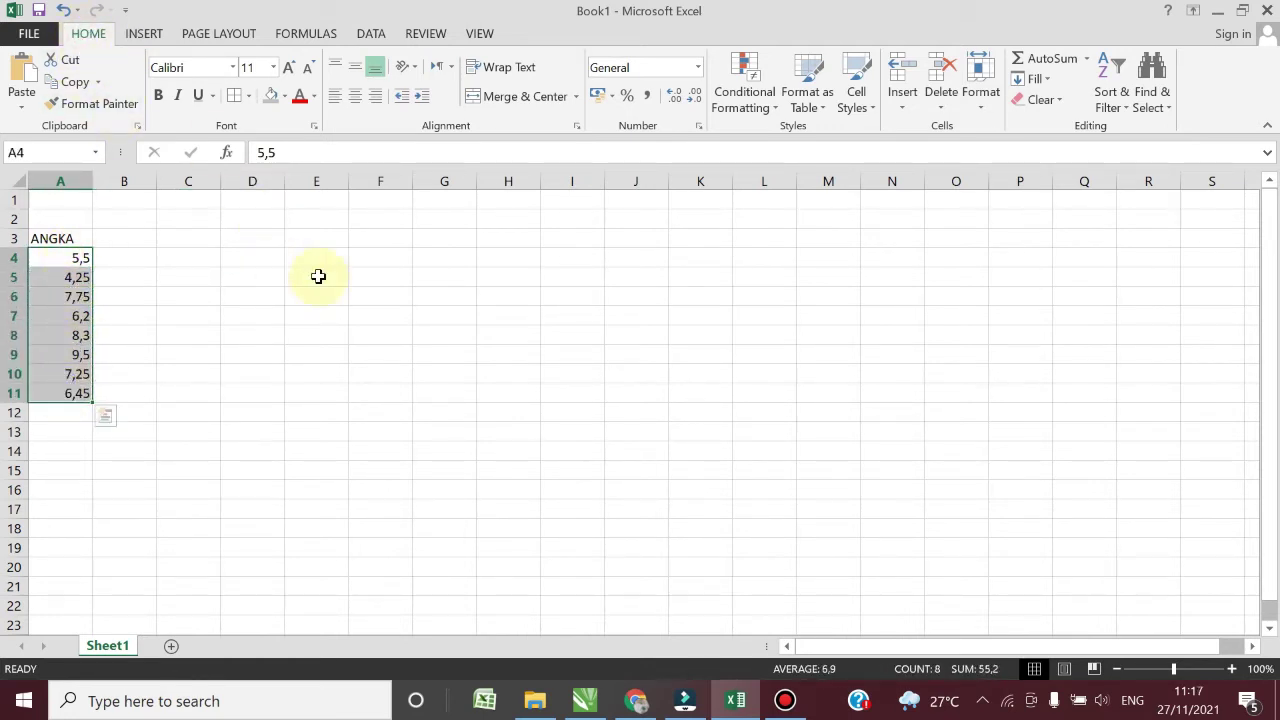
pyautogui.click(699, 68)
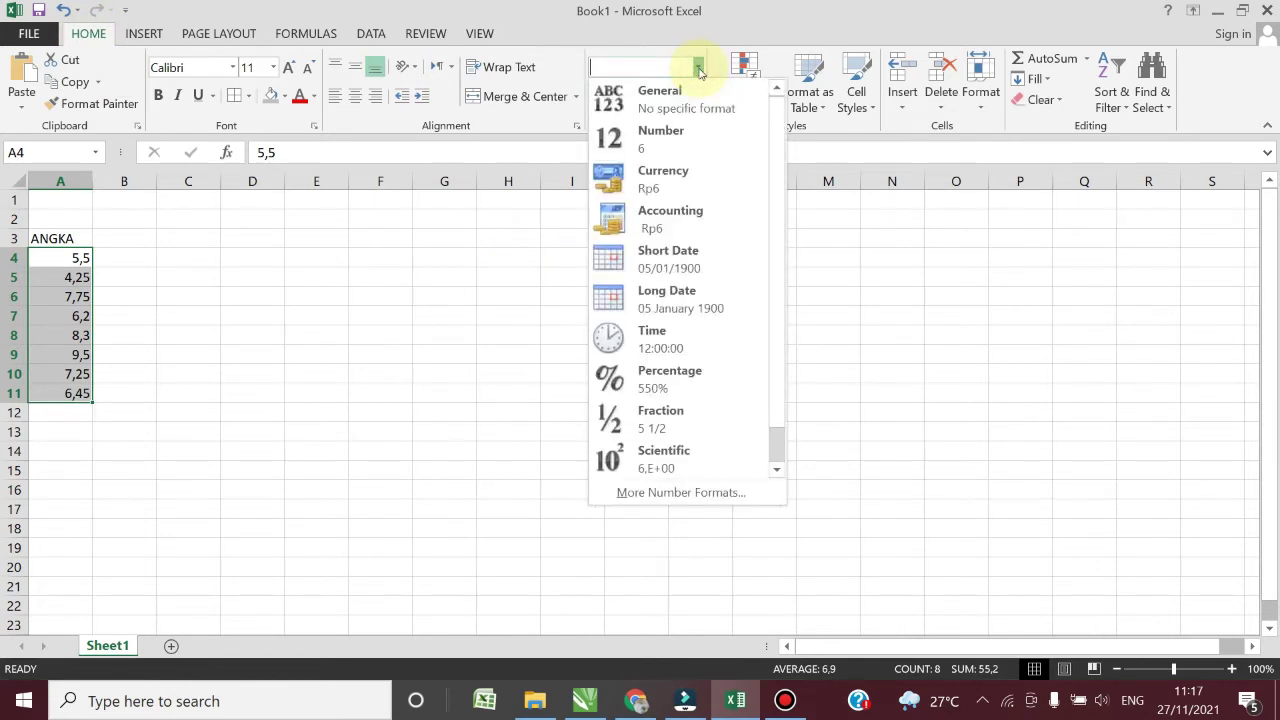
pyautogui.click(670, 420)
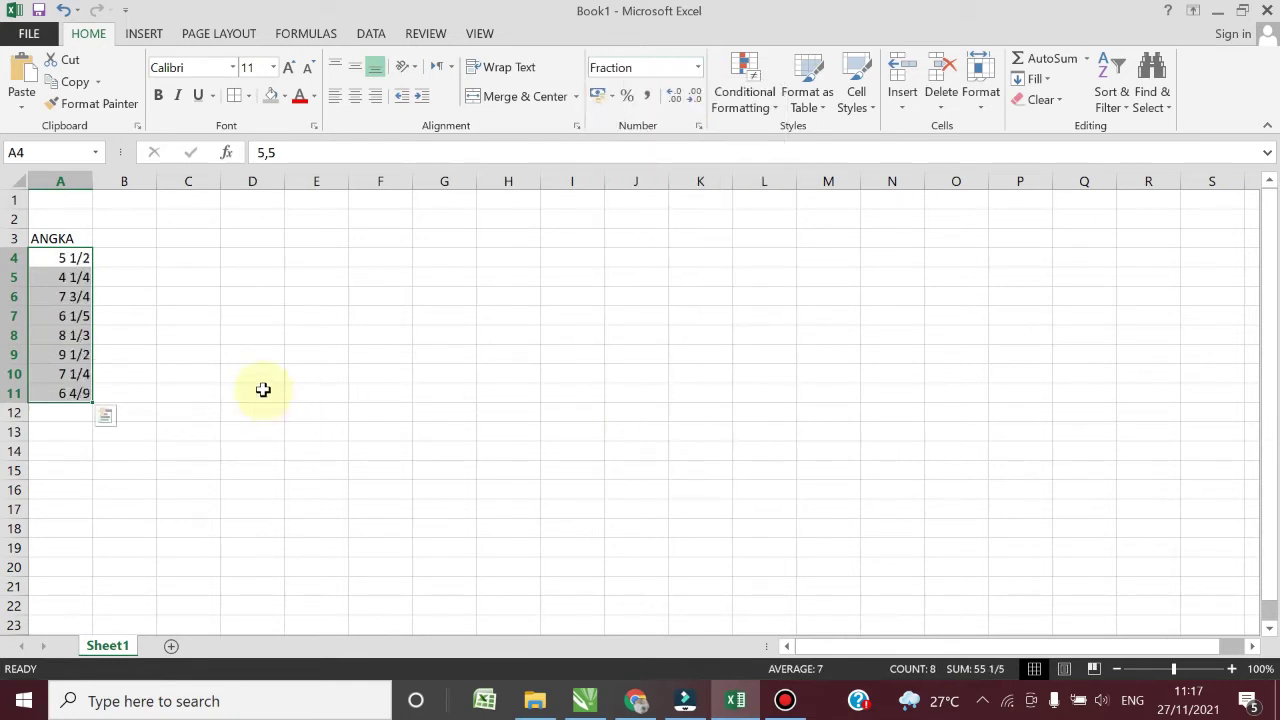
pyautogui.click(198, 312)
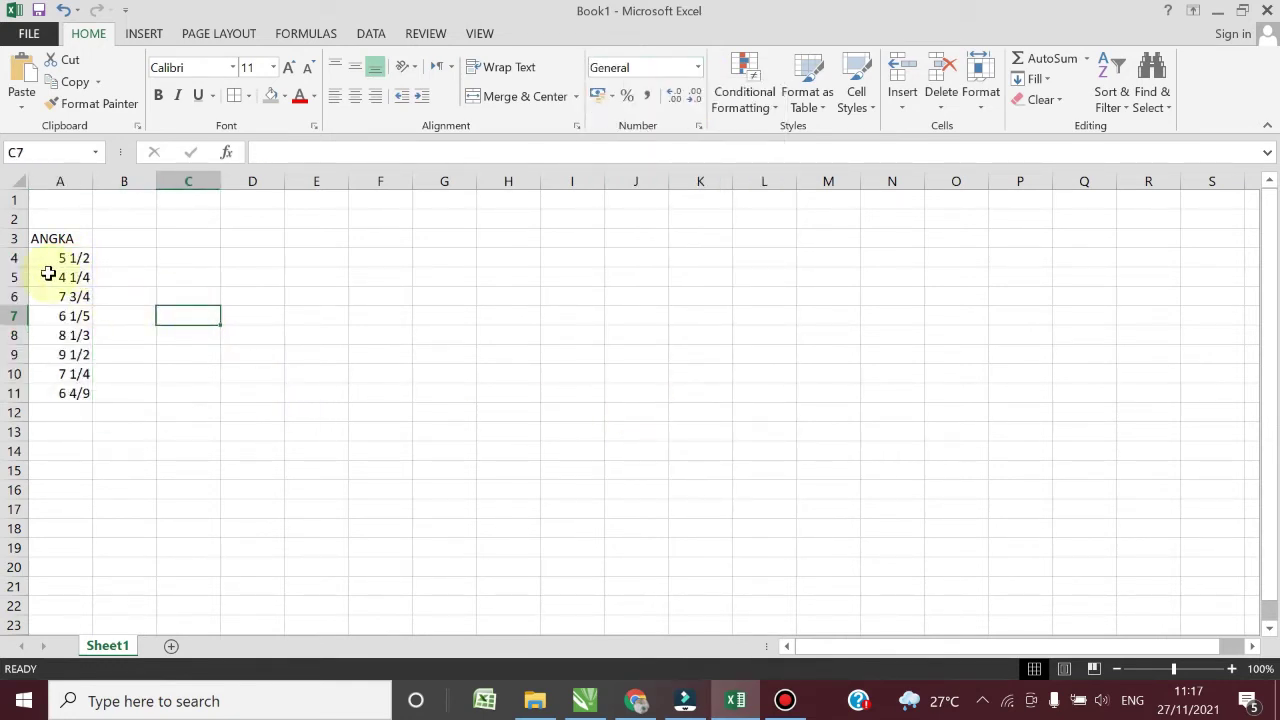
# - Undo the fraction formatting so A4:A11 show decimals again
pyautogui.click(63, 11)
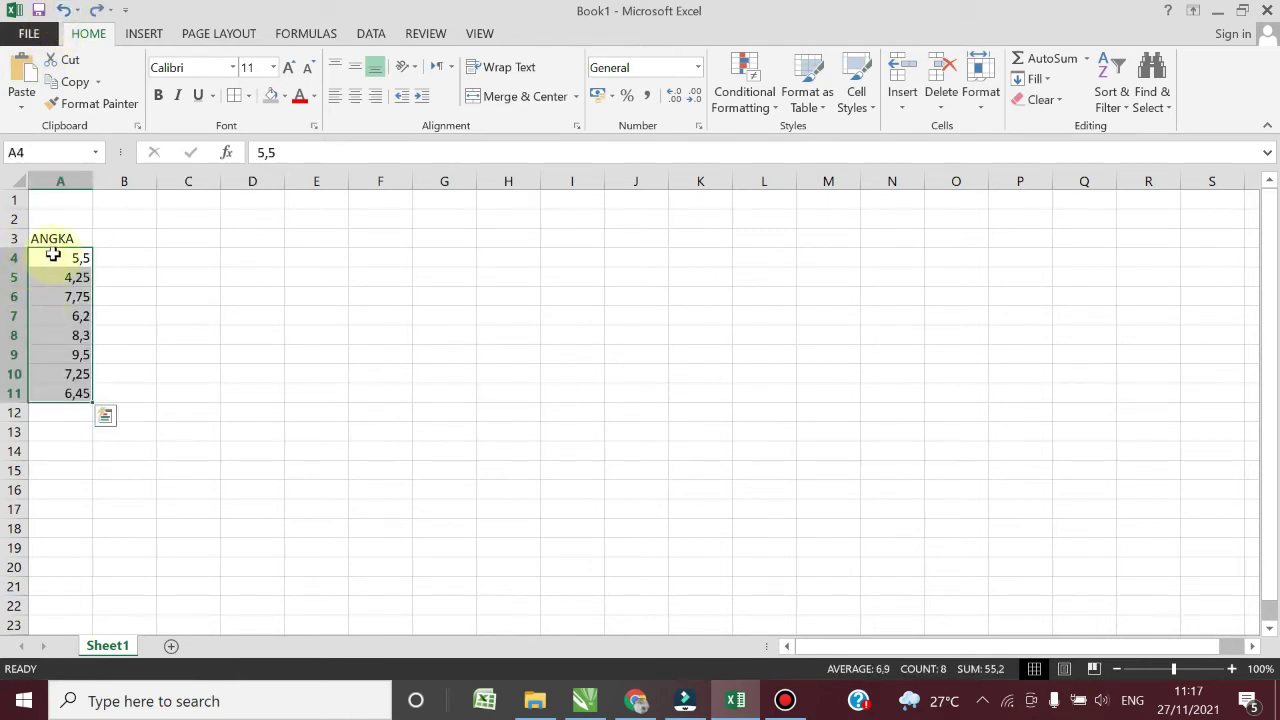
pyautogui.hotkey('ctrl', 'q')
pyautogui.click(195, 296)
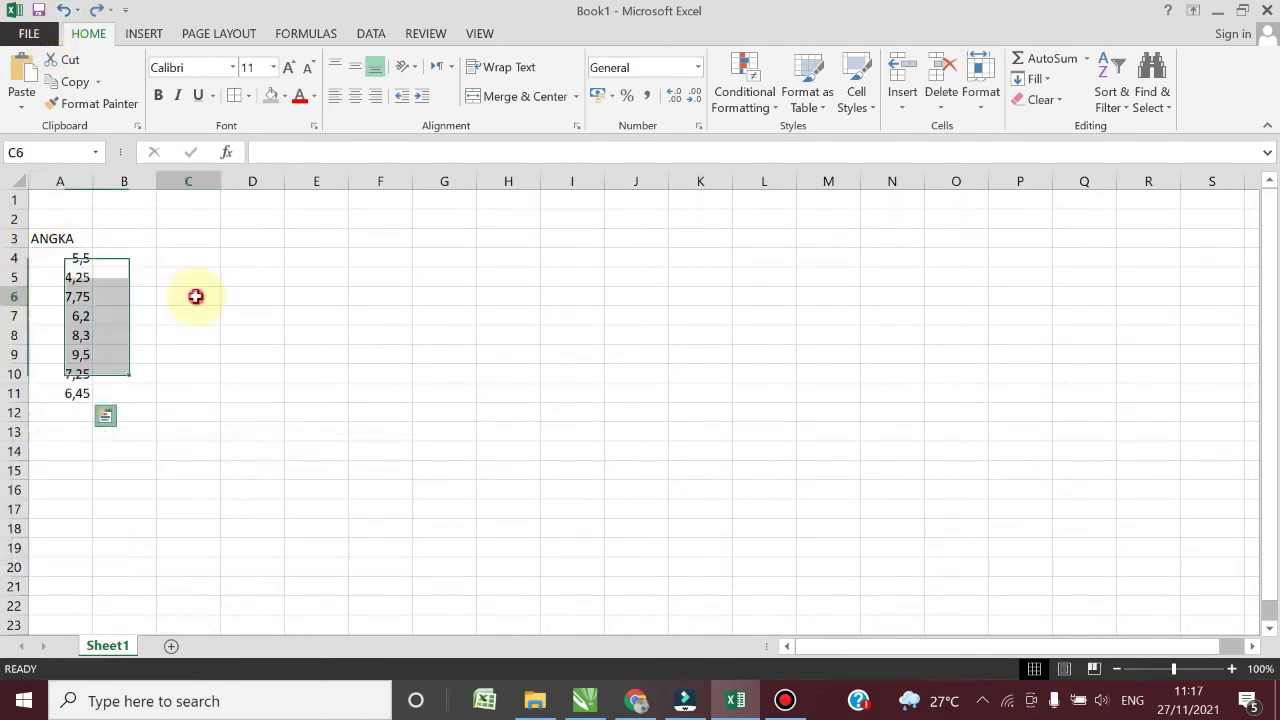
pyautogui.moveTo(70, 257); pyautogui.dragTo(60, 385)
pyautogui.click(63, 392)
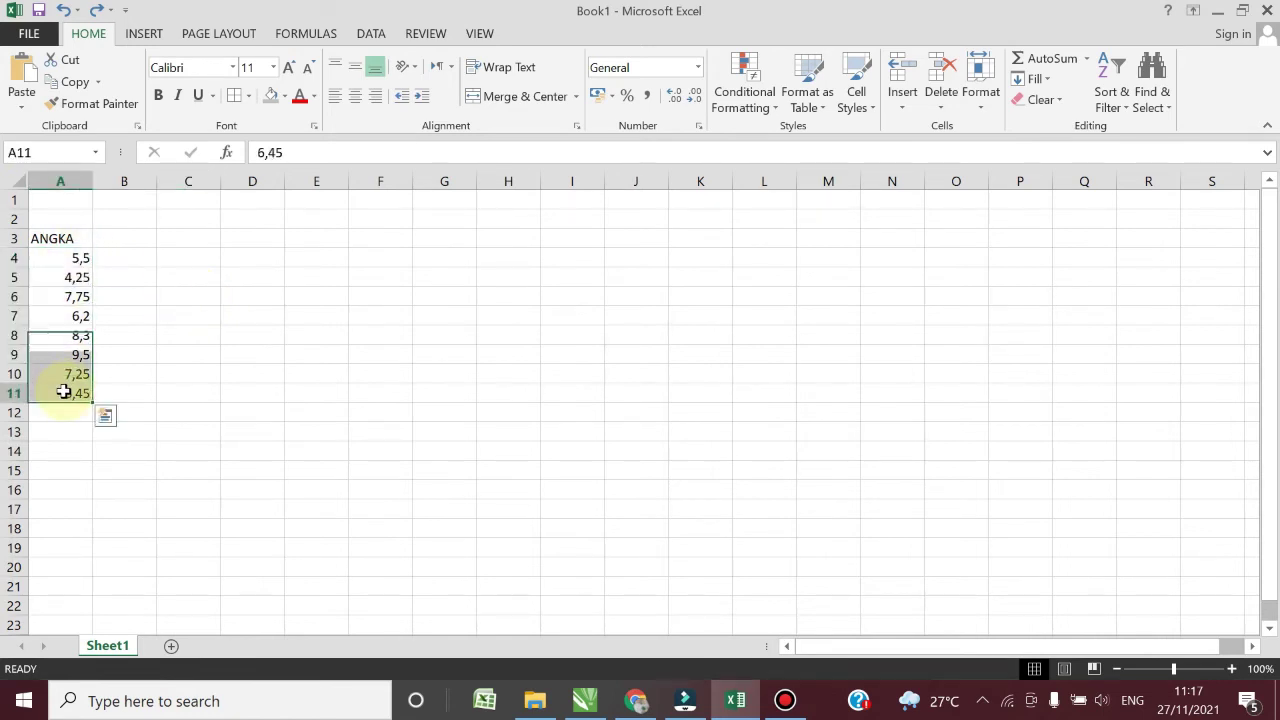
pyautogui.hotkey('ctrl', 'c')
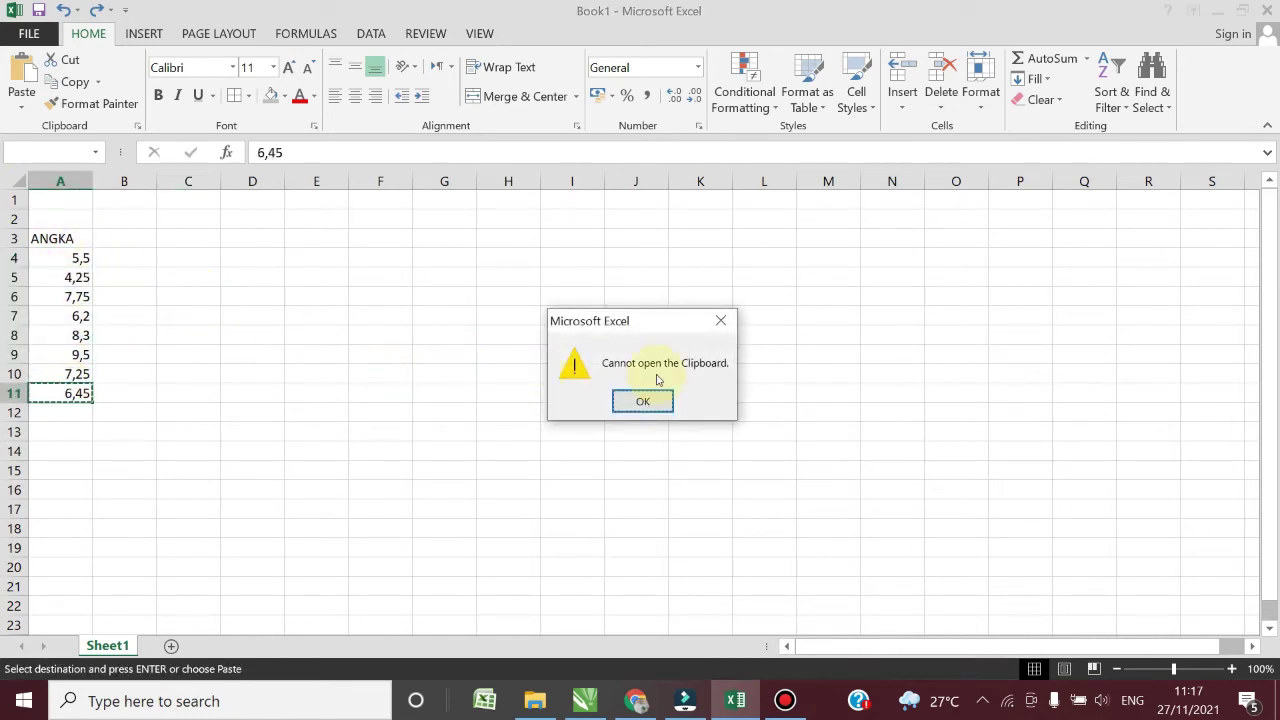
pyautogui.click(721, 320)
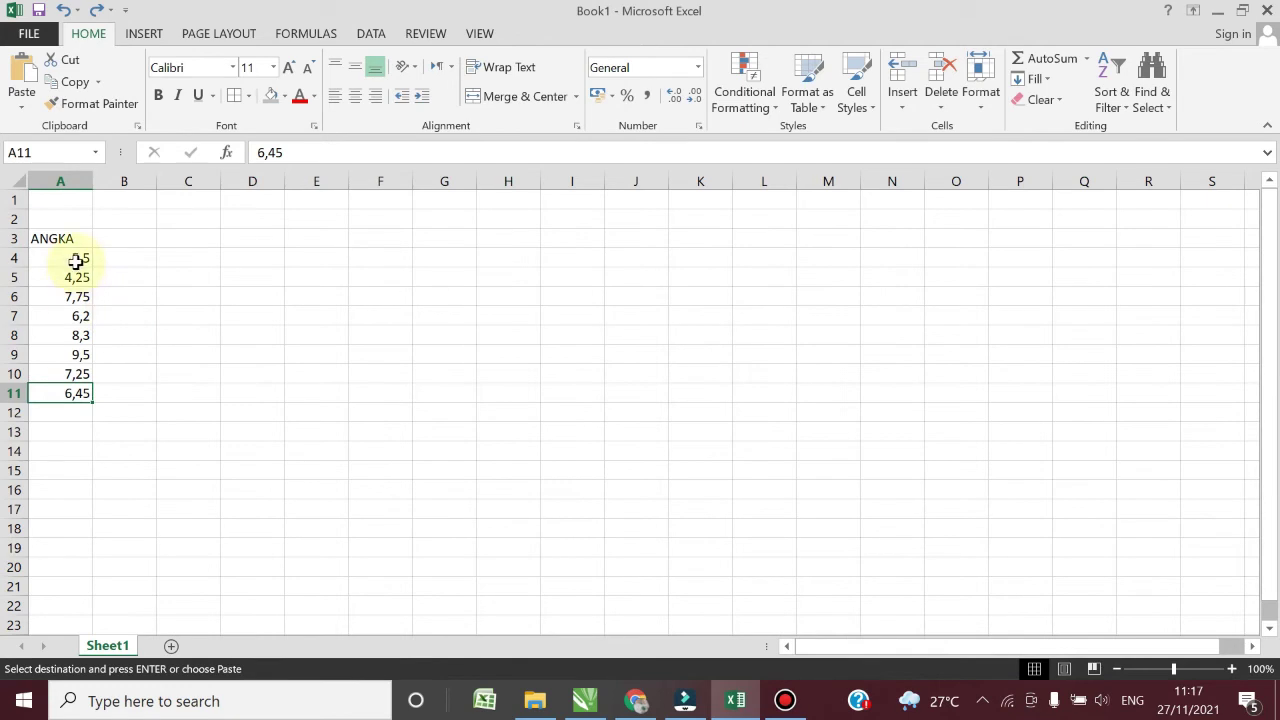
# - Copy the eight values from A4:A11 and paste them into B4:B11
pyautogui.moveTo(76, 261); pyautogui.dragTo(78, 392)
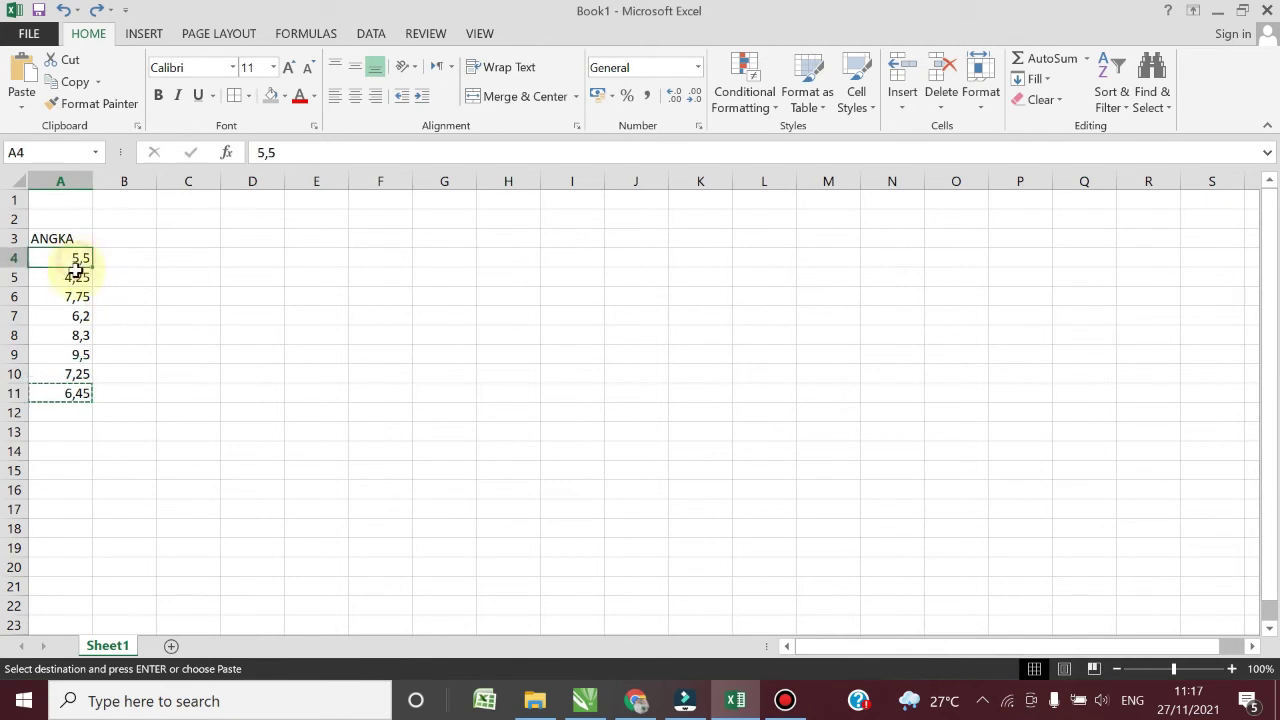
pyautogui.rightClick(79, 320)
pyautogui.click(118, 318)
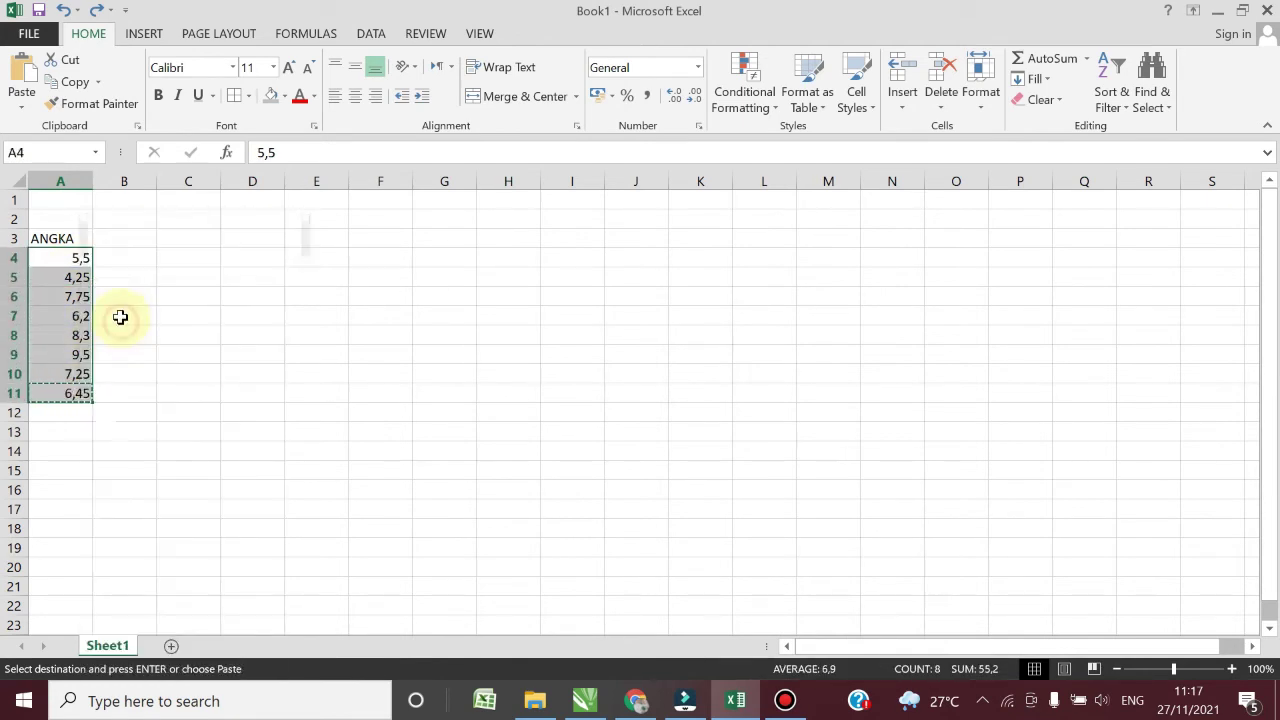
pyautogui.click(113, 259)
pyautogui.rightClick(114, 258)
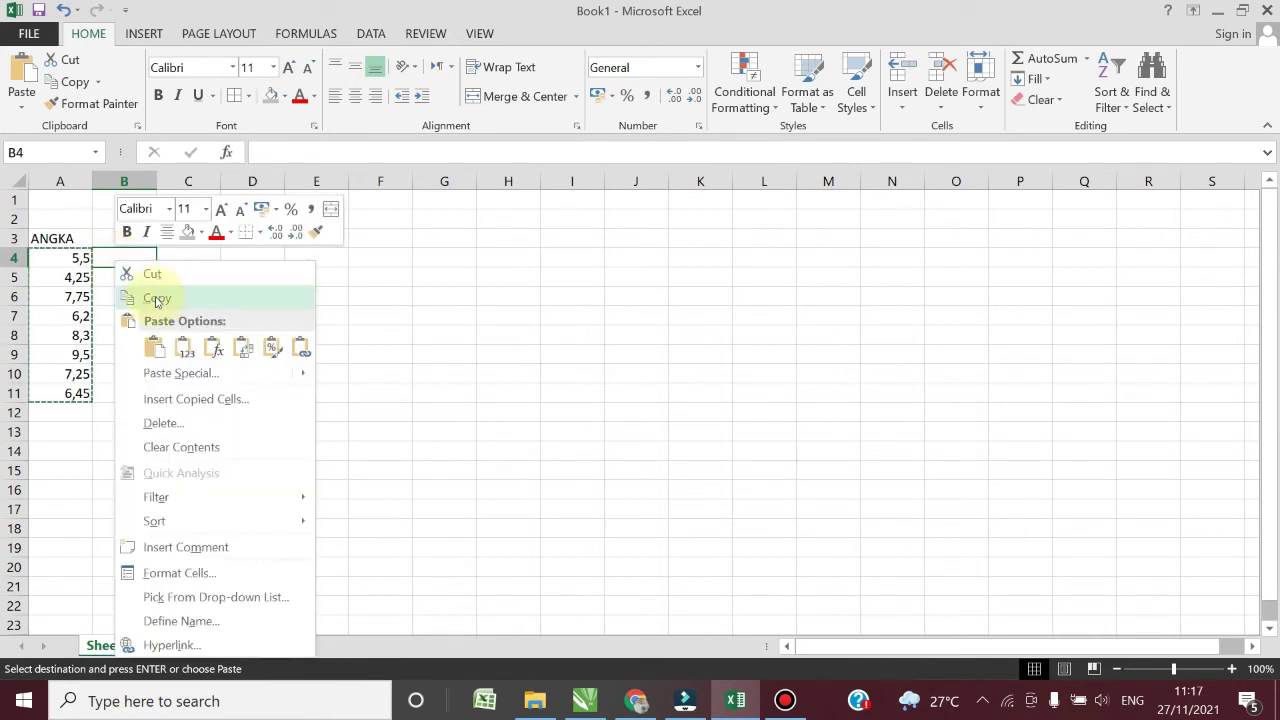
pyautogui.click(153, 347)
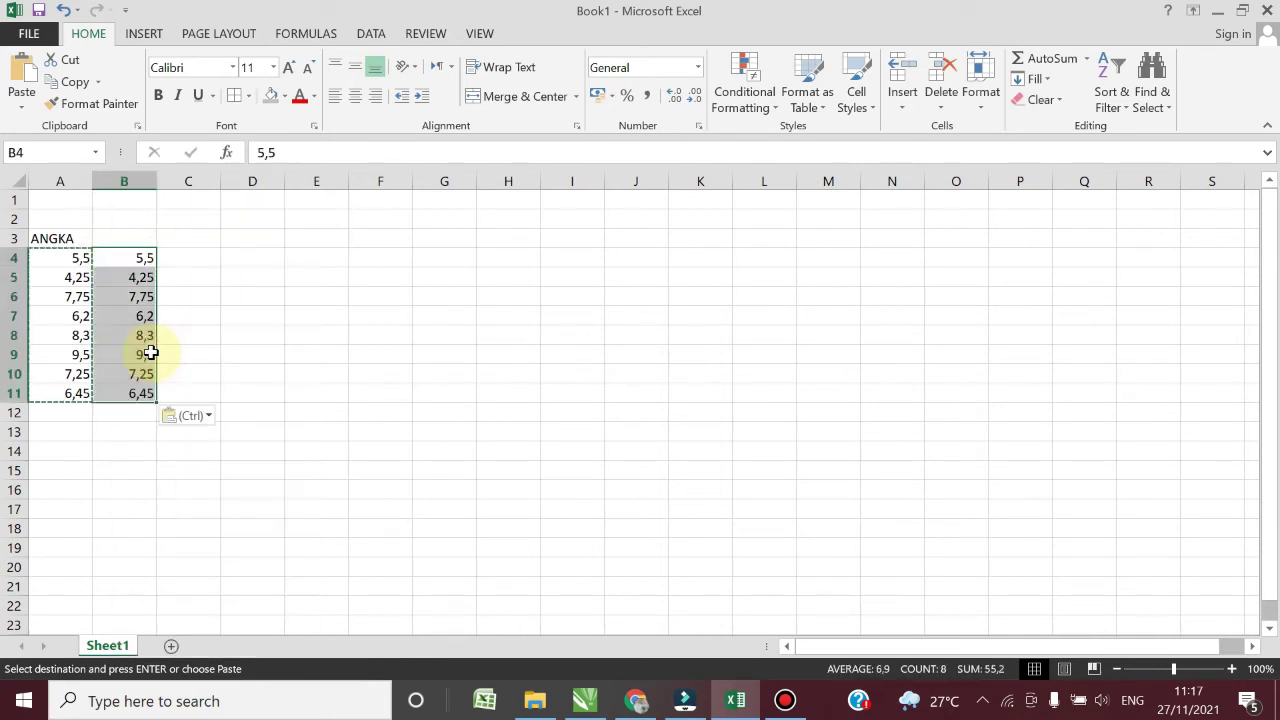
pyautogui.click(73, 258)
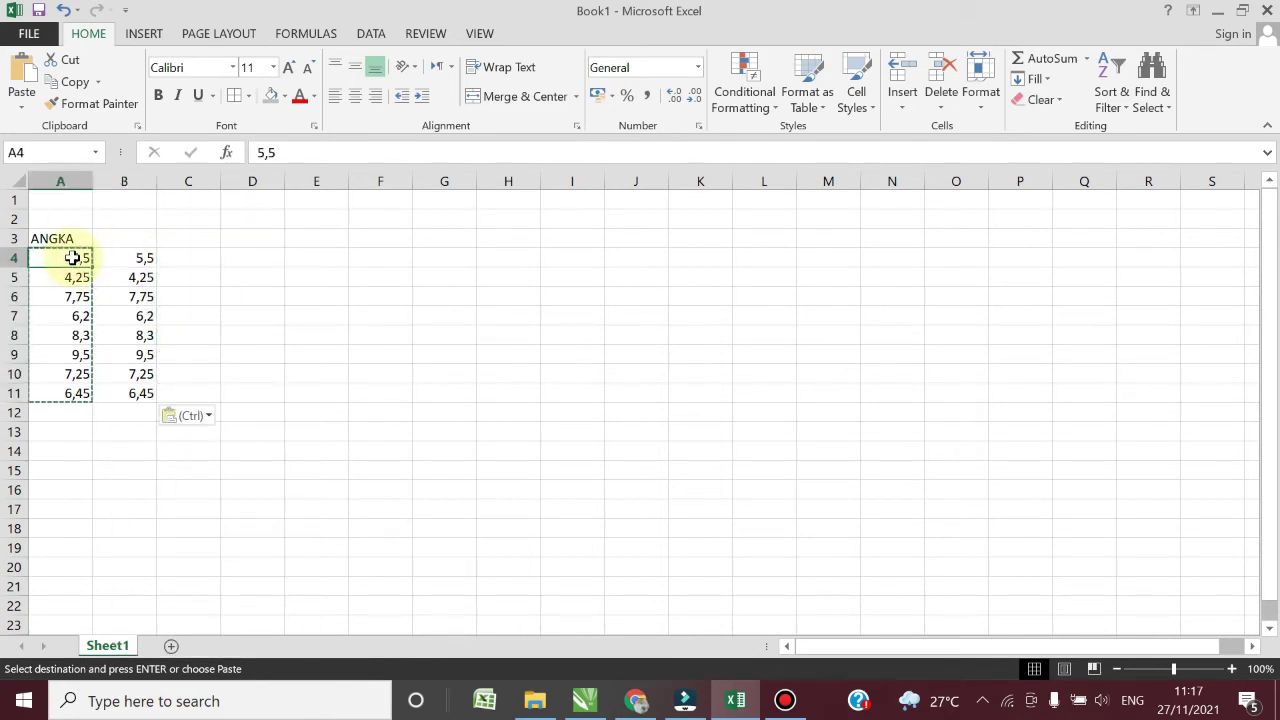
pyautogui.press('Escape')
pyautogui.moveTo(73, 258); pyautogui.dragTo(83, 394)
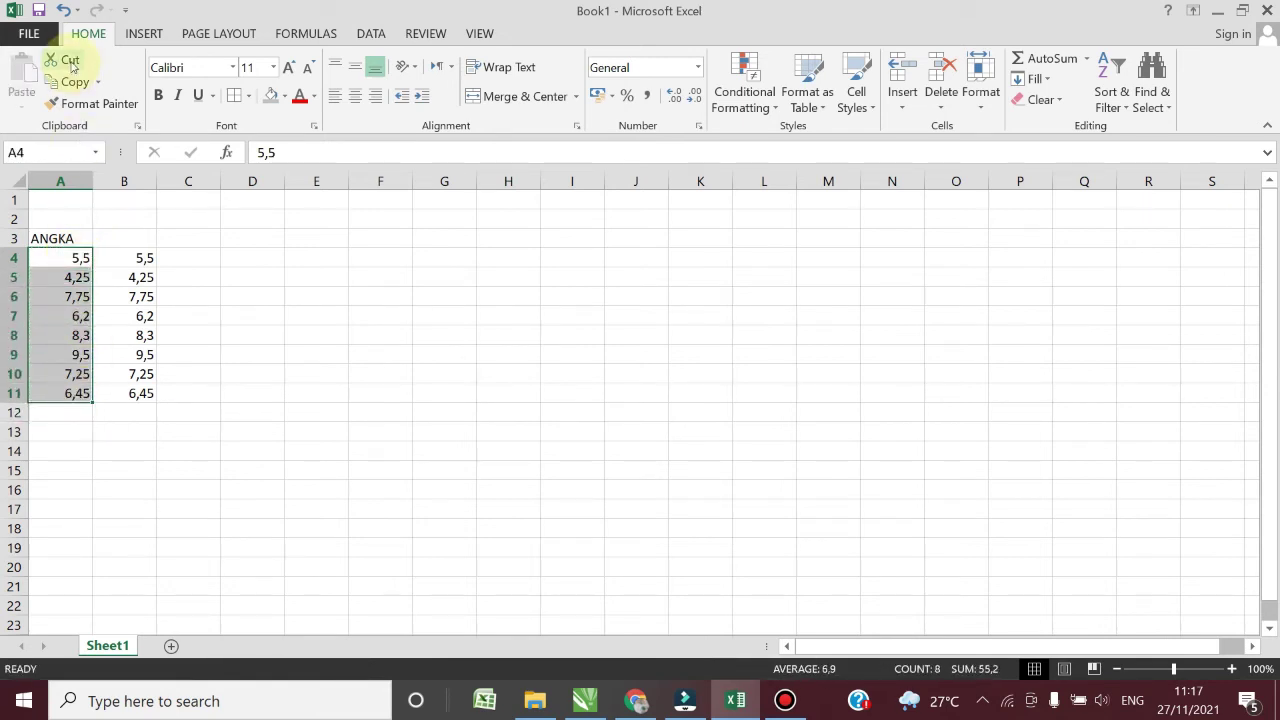
# - Format A4:A11 as Fraction (5 1/2, 4 1/4, 6 4/9), leaving B4:B11 as decimals
pyautogui.click(703, 72)
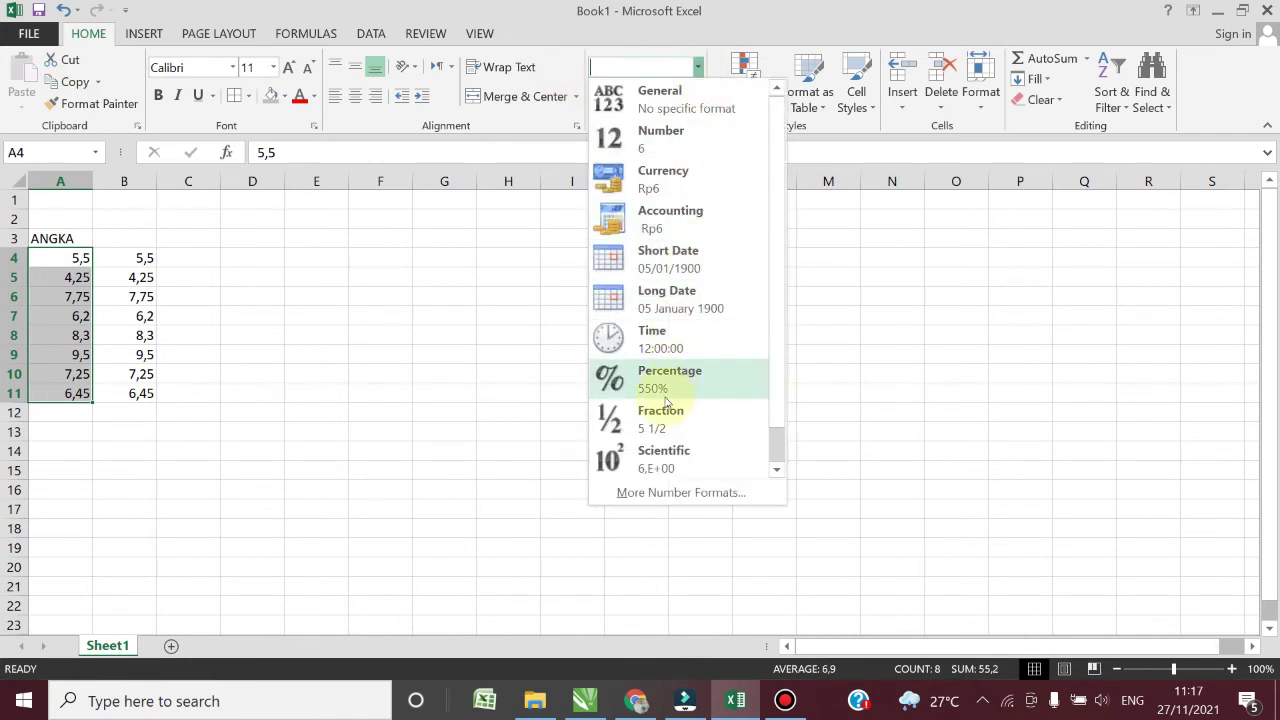
pyautogui.click(650, 427)
pyautogui.click(300, 371)
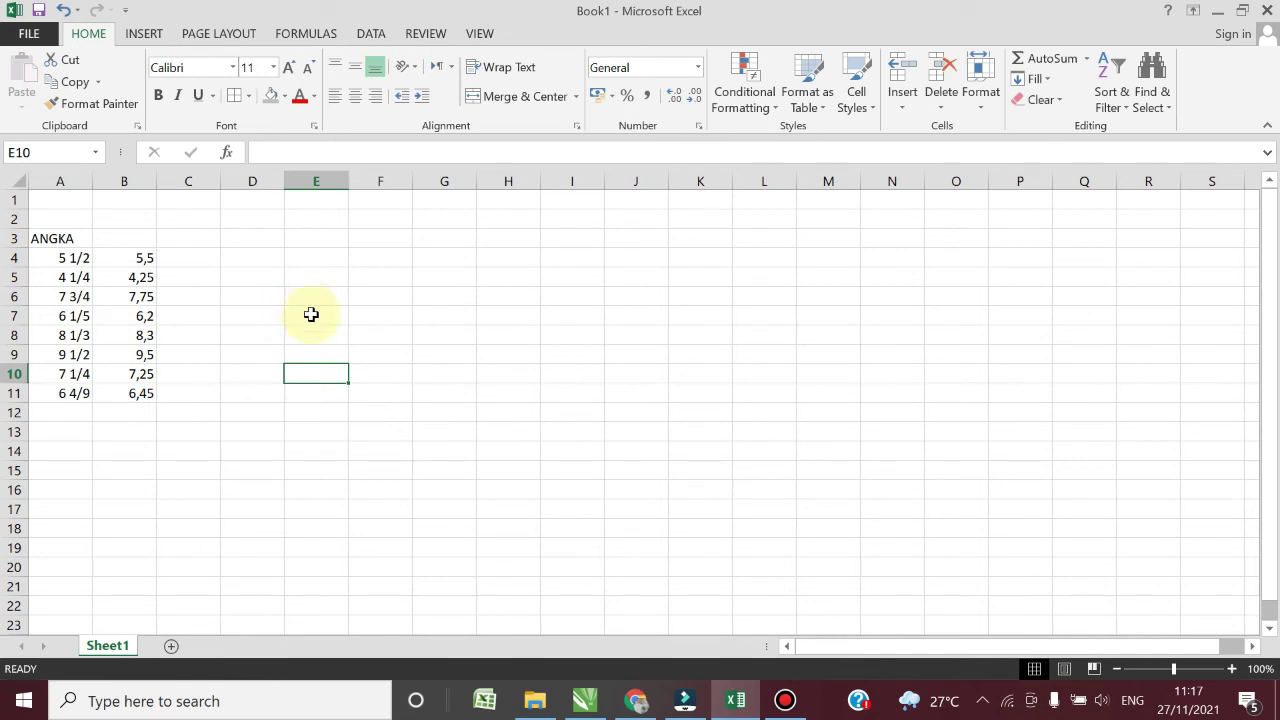
pyautogui.click(203, 461)
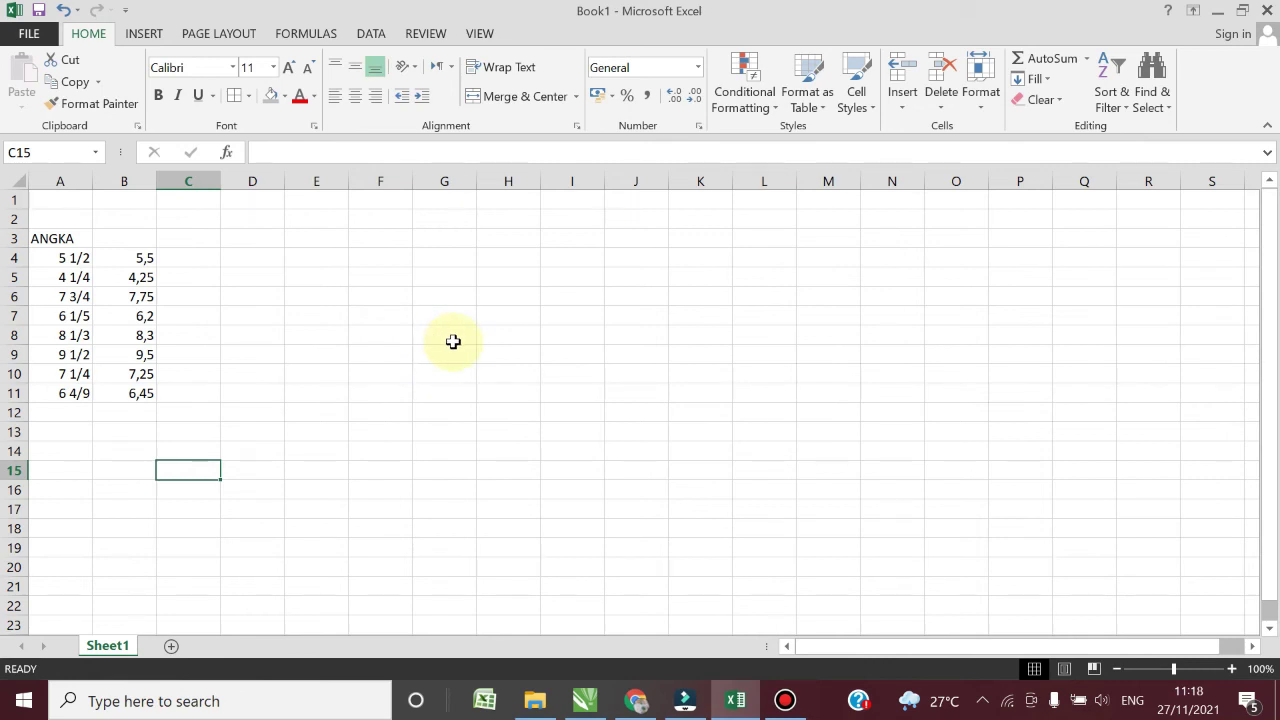
# - Bring up the YouTube channel's Videos page listing its Excel and Word tutorials
pyautogui.click(240, 302)
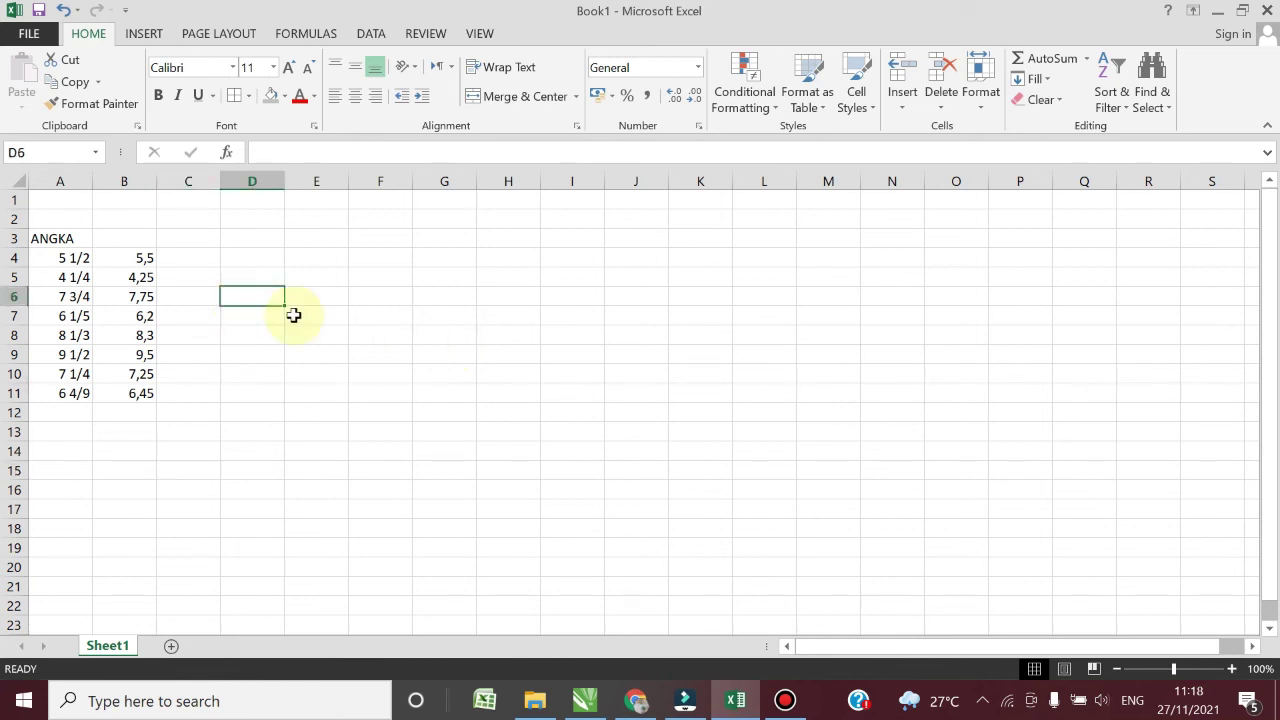
pyautogui.click(637, 703)
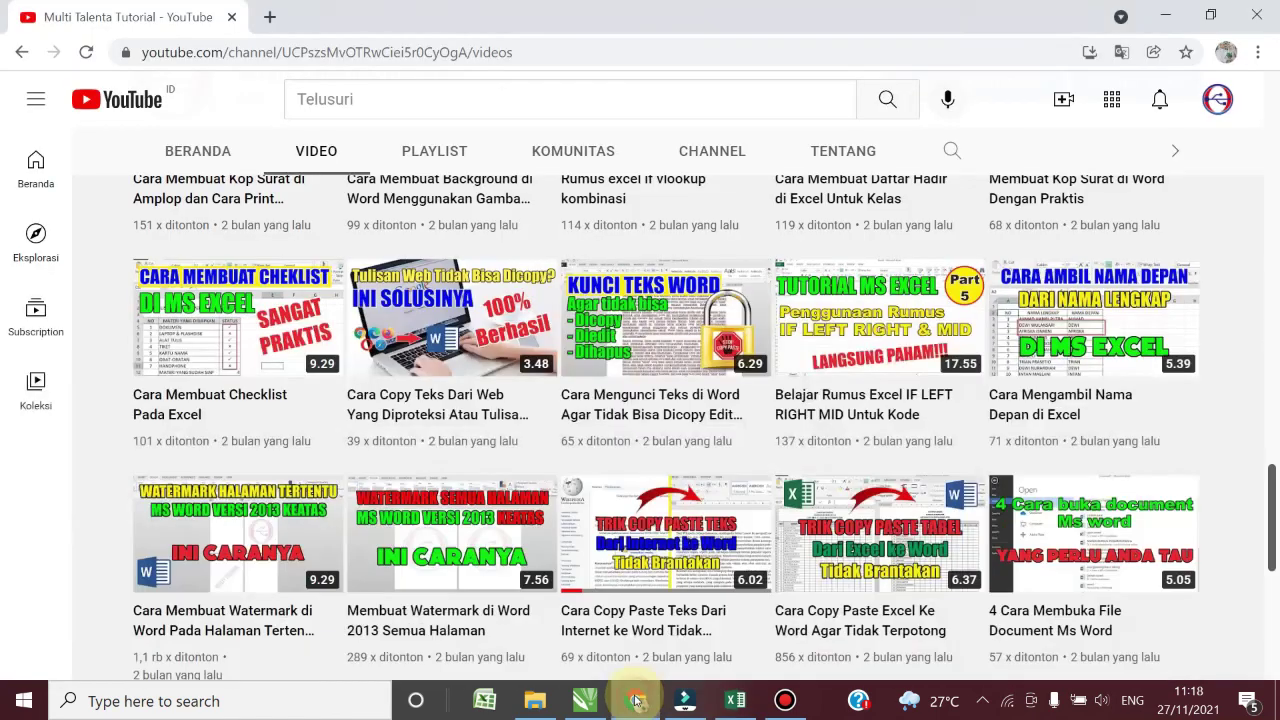